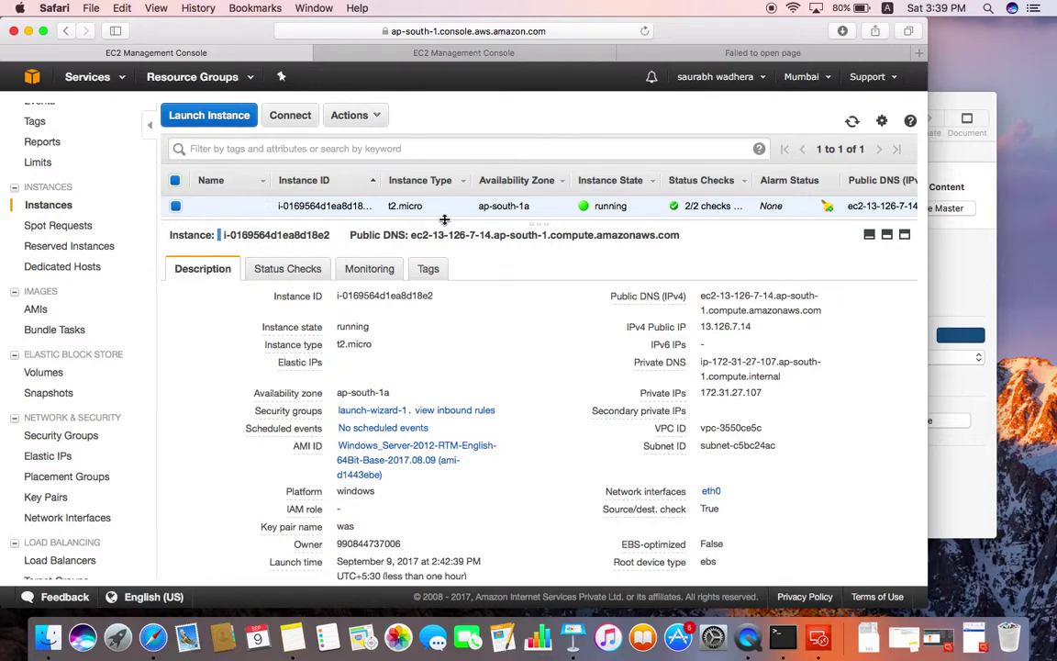
Enlarge the instance list area and review the running t2.micro instance's tags and description
drag(445, 219, 431, 293)
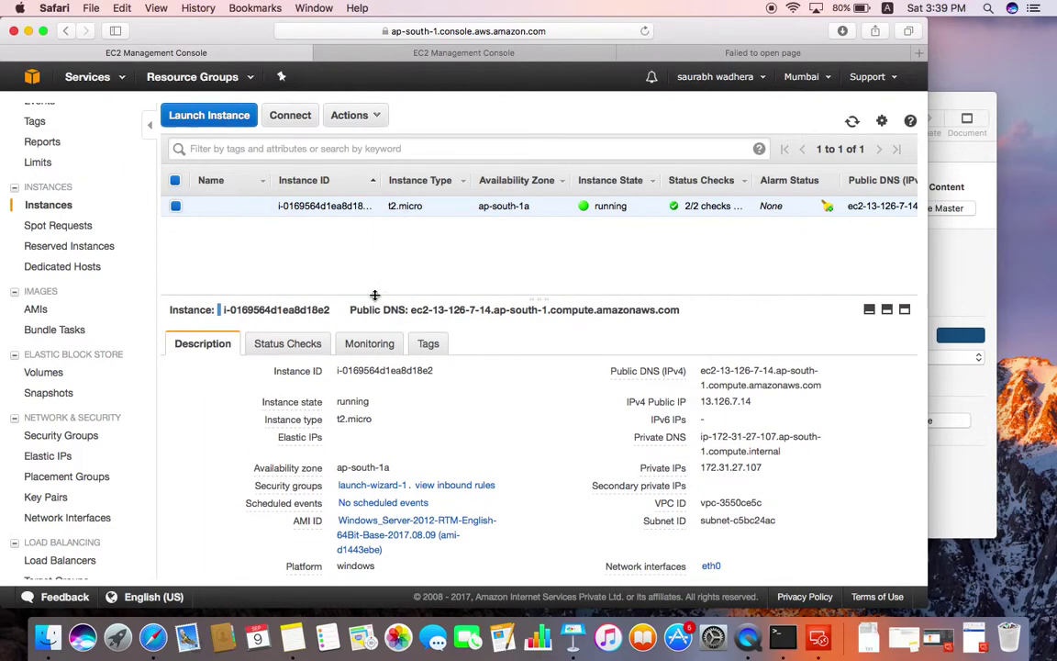
click(426, 343)
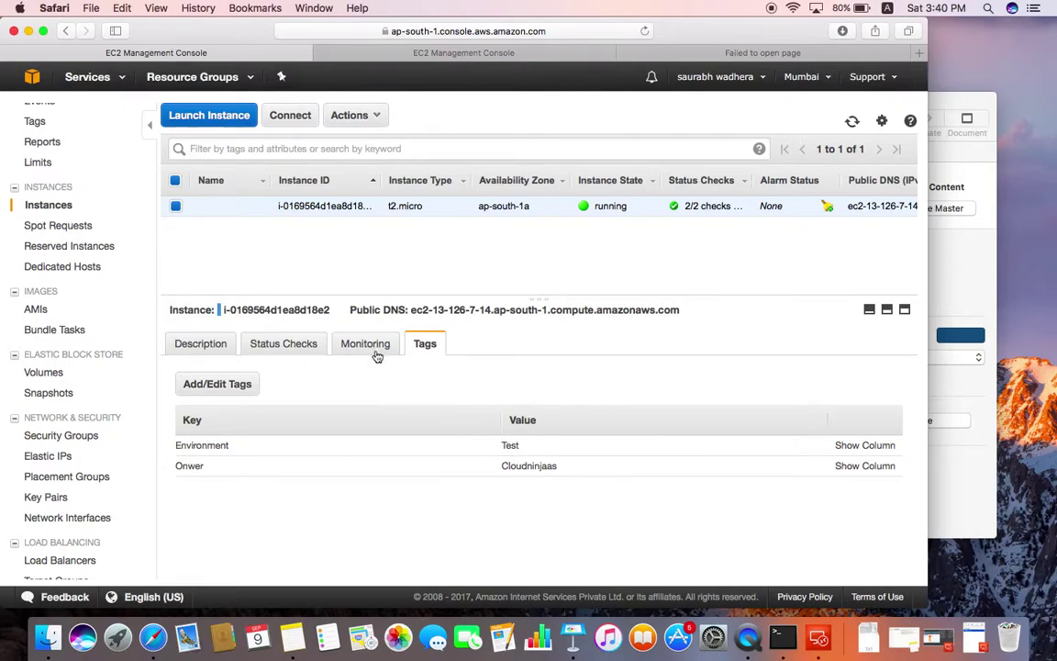
click(207, 343)
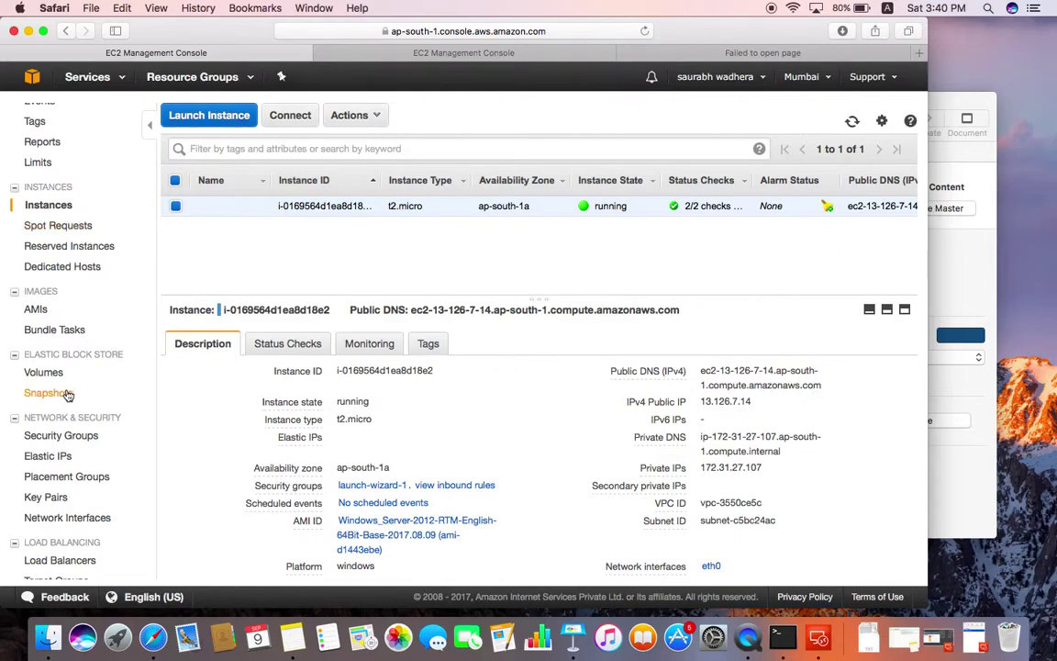
Open Security Groups in a separate browser tab and close the old security groups tab and the failed page tab
click(56, 438)
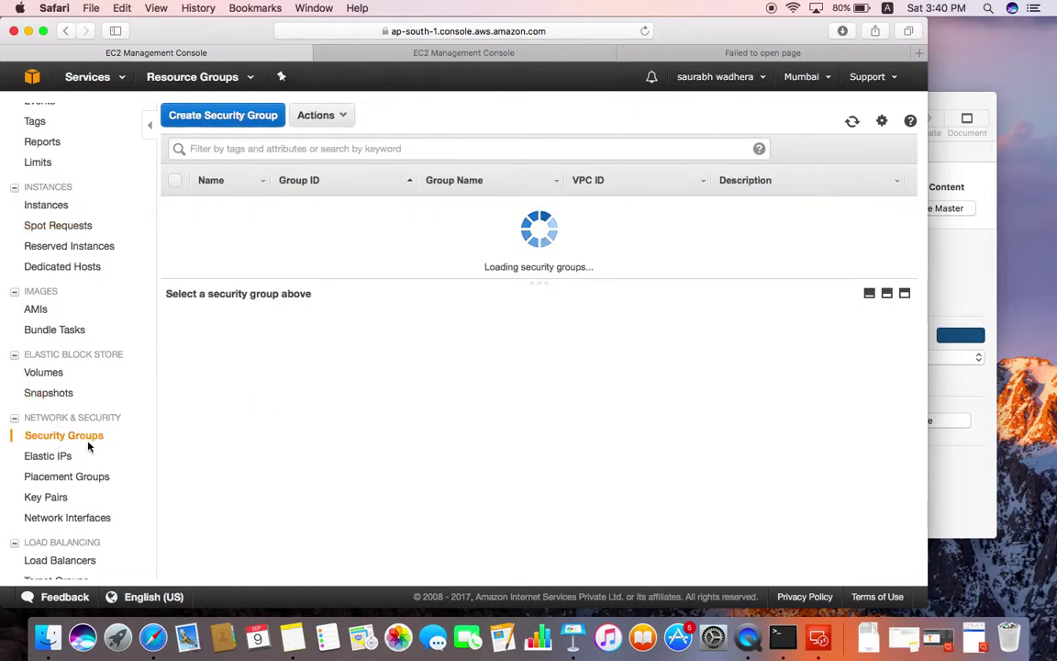
click(46, 205)
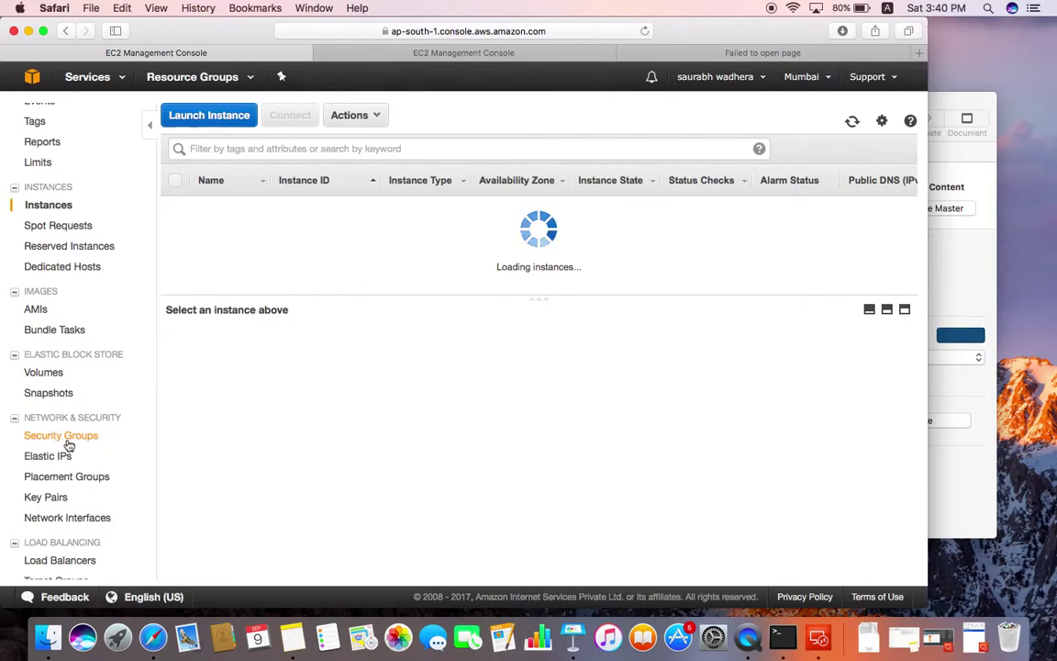
right_click(85, 438)
click(88, 445)
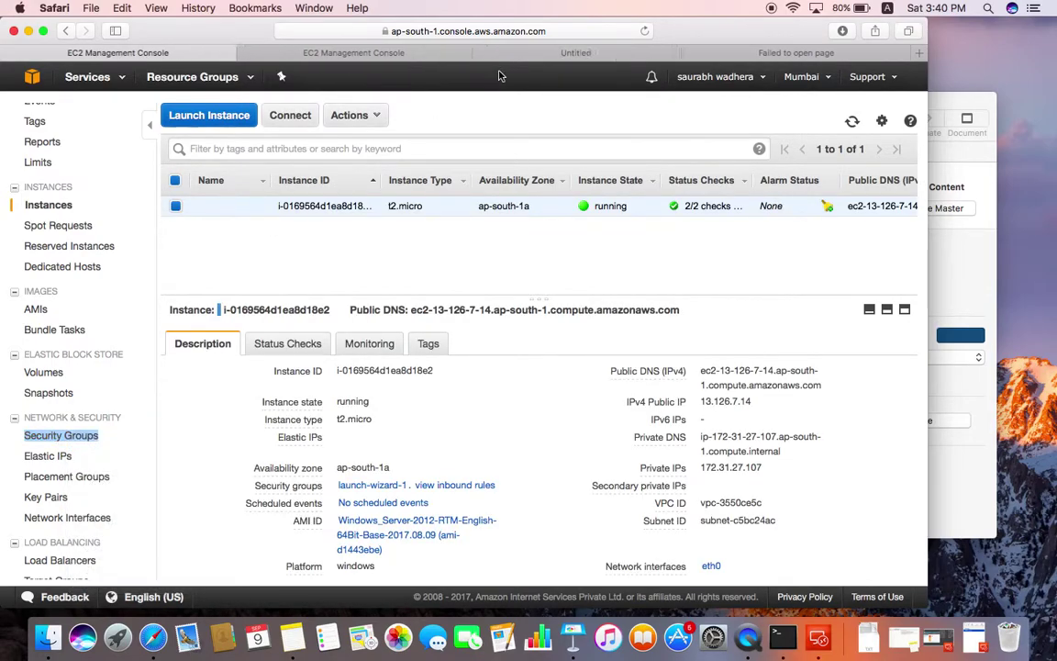
click(451, 55)
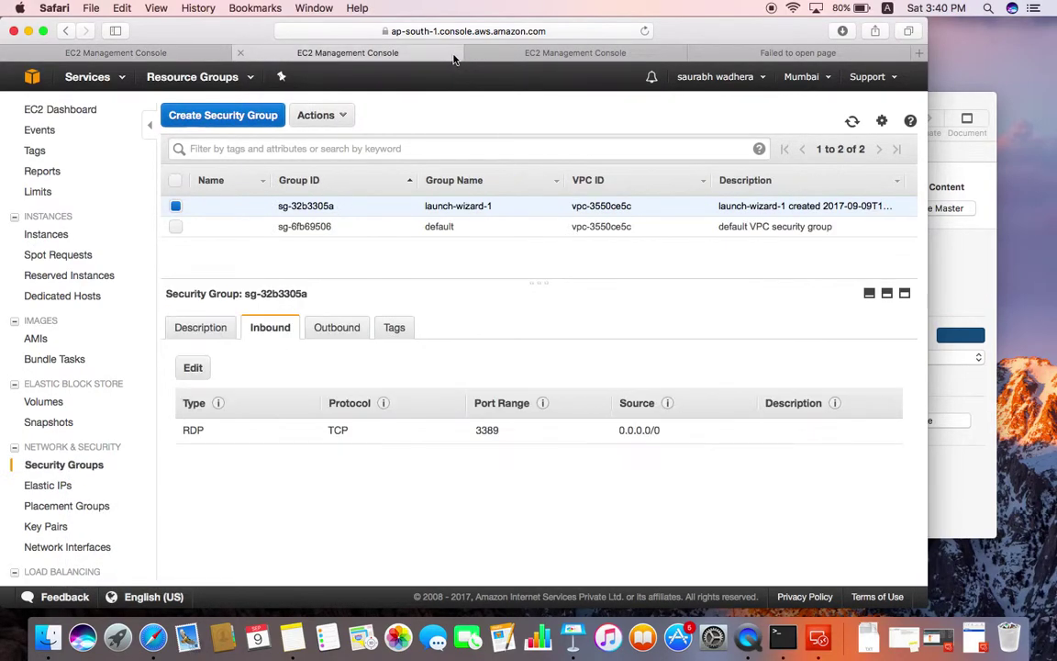
click(241, 52)
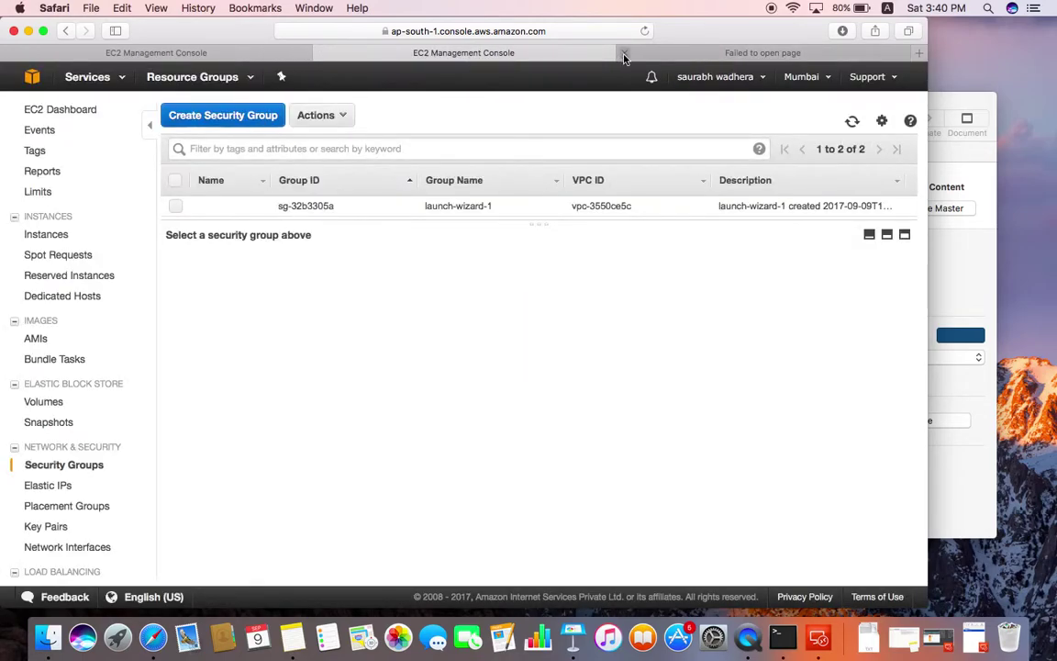
click(624, 53)
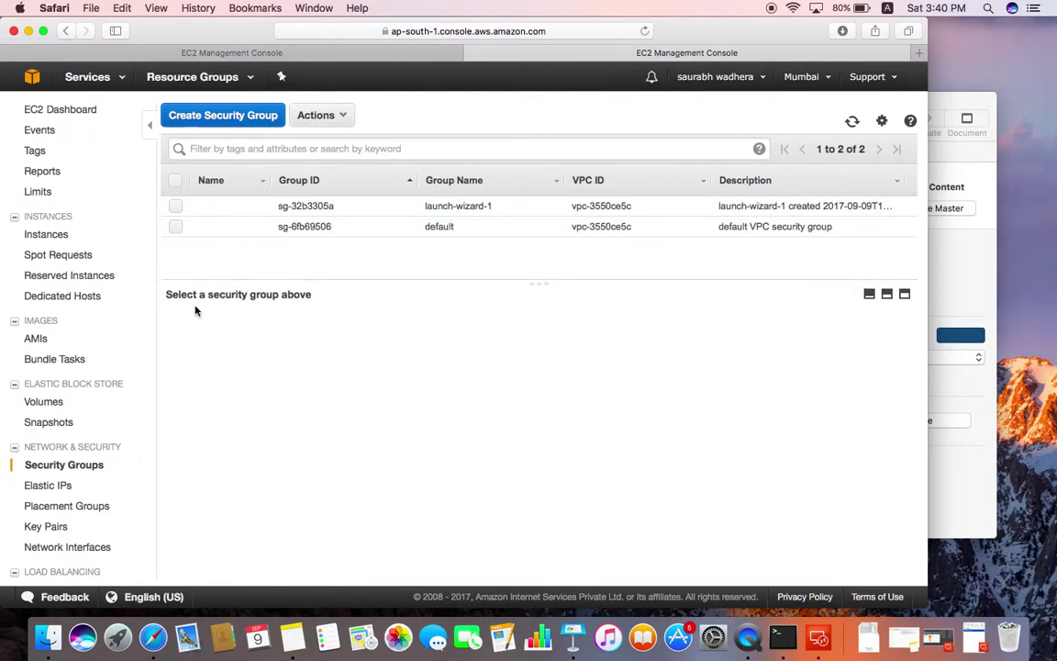
Select the launch-wizard-1 security group and examine the type, port range and source of its inbound rules
click(211, 54)
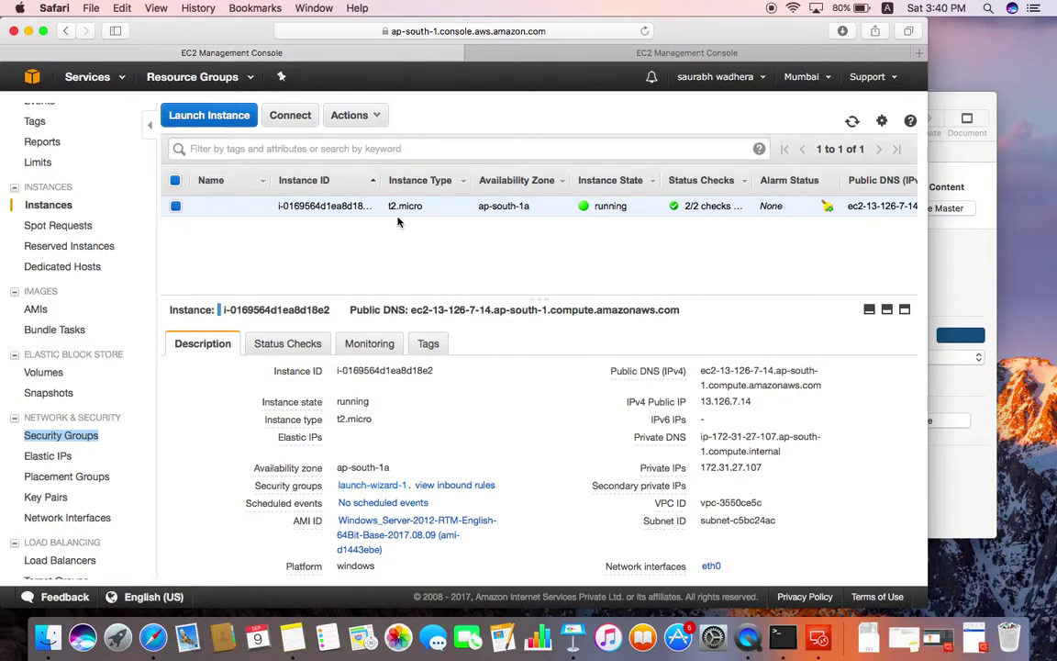
click(551, 59)
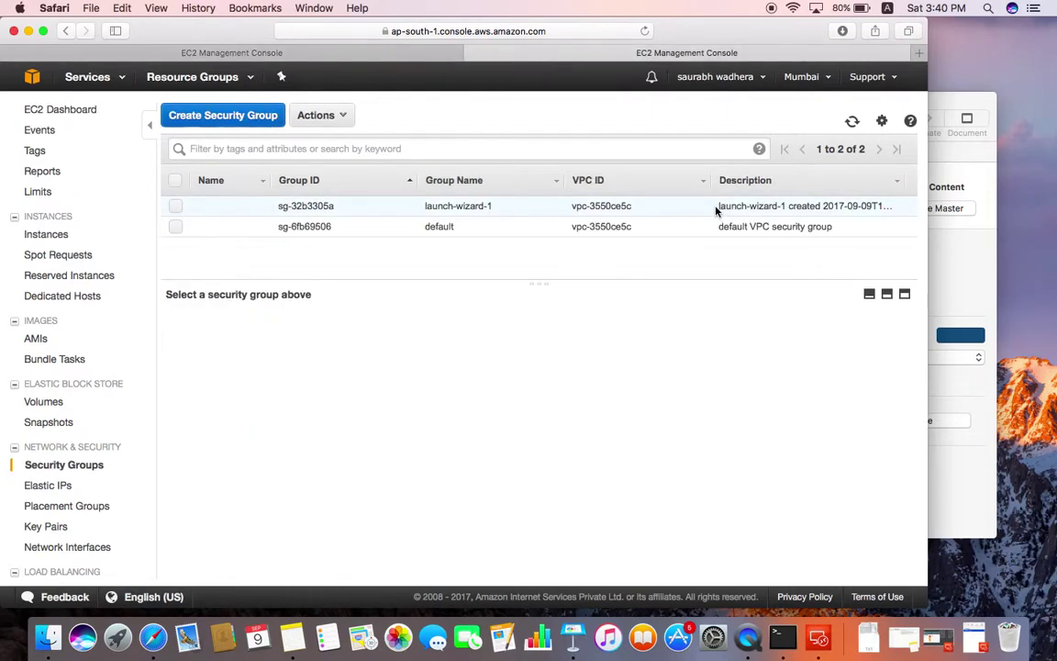
click(177, 213)
click(272, 328)
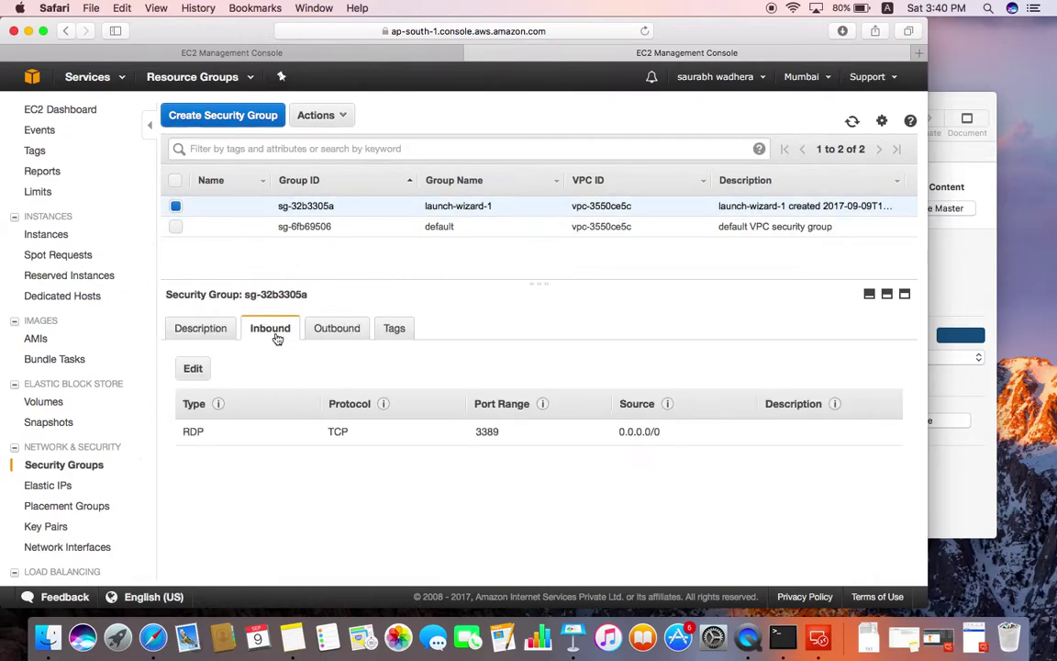
drag(182, 435, 500, 434)
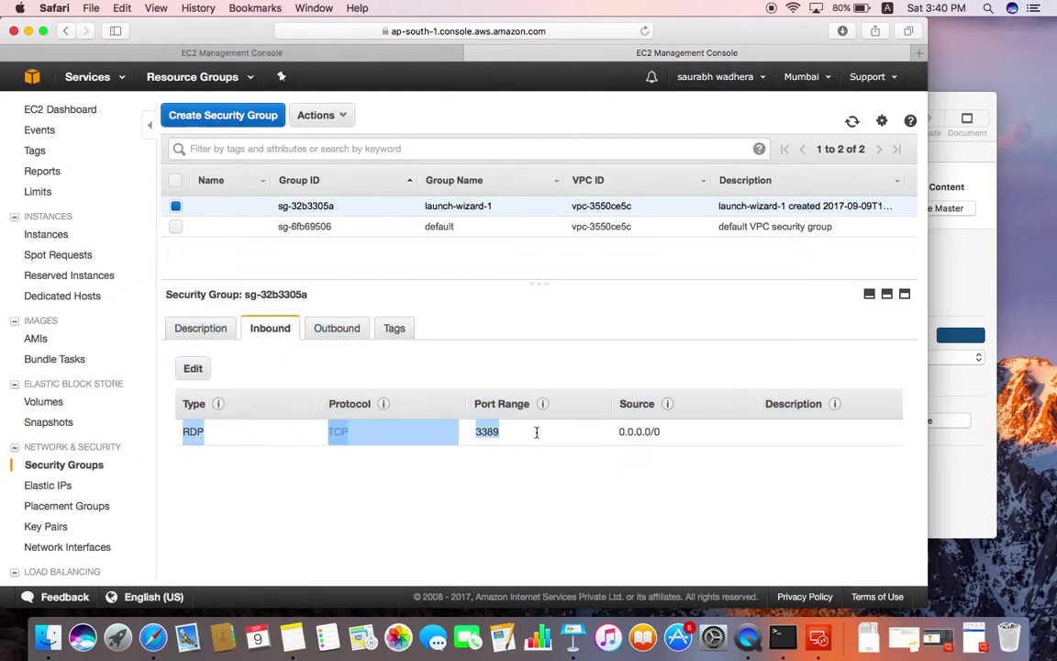
drag(594, 433, 697, 447)
click(693, 486)
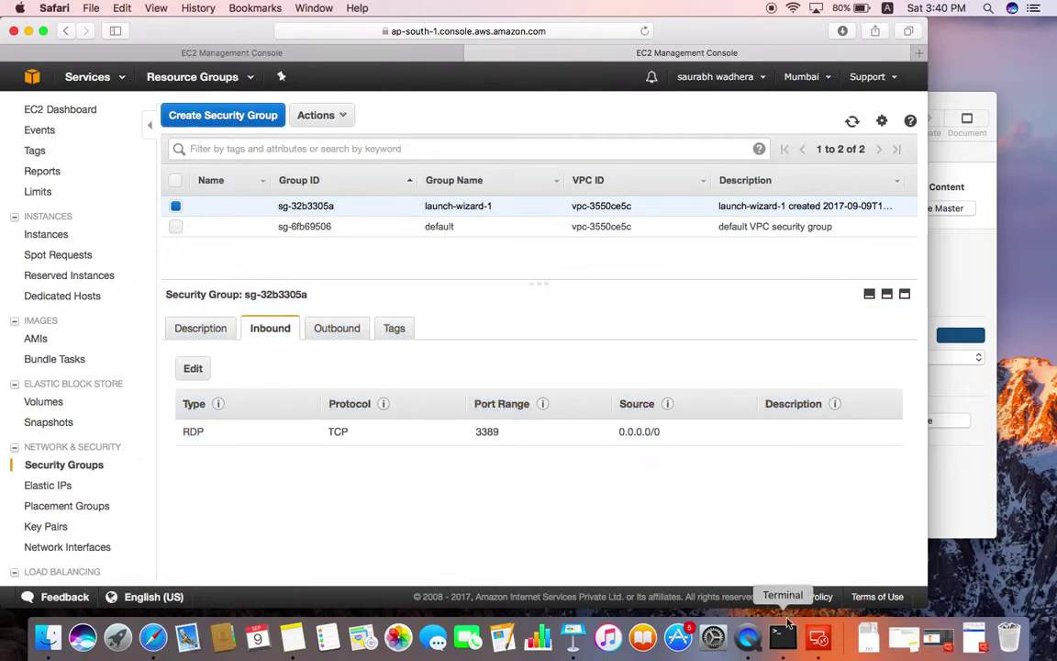
Switch to Microsoft Remote Desktop and bring up the AWStest session
click(818, 636)
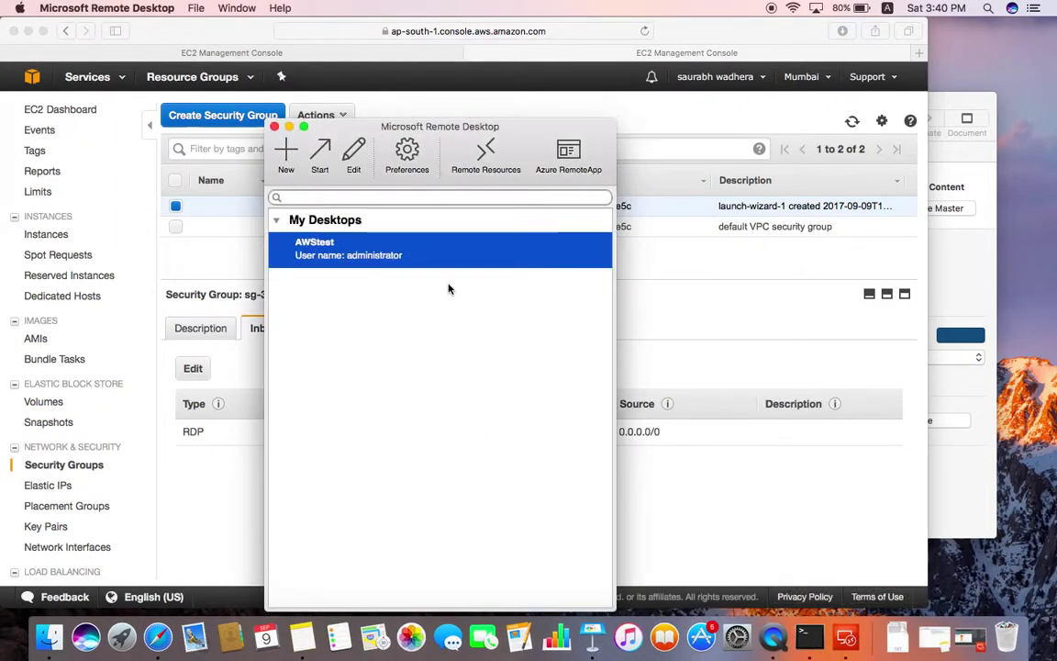
click(973, 648)
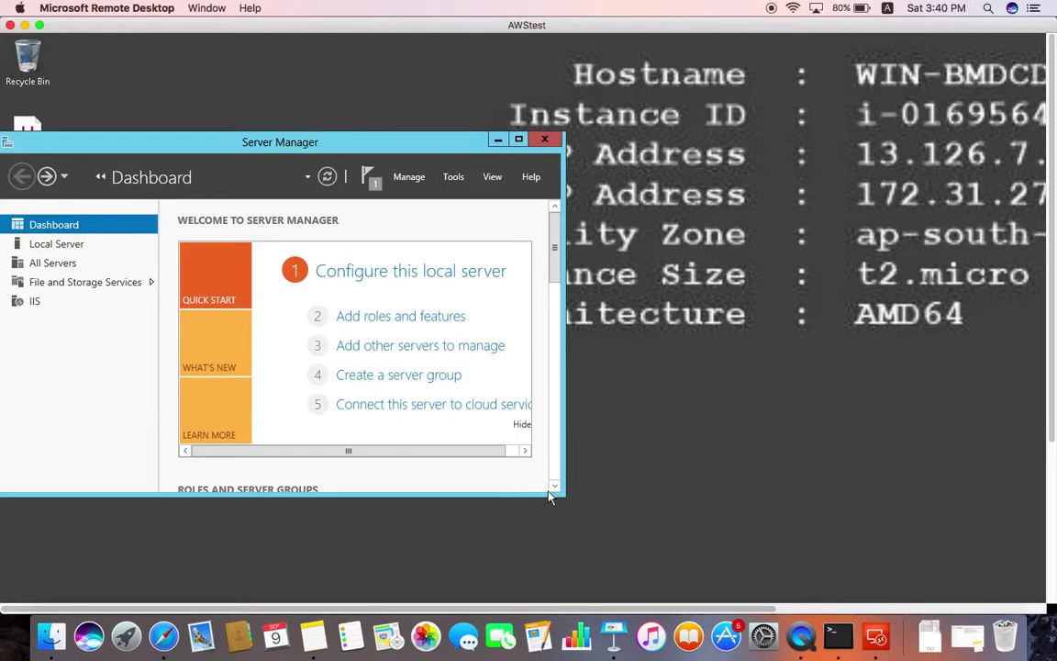
click(554, 529)
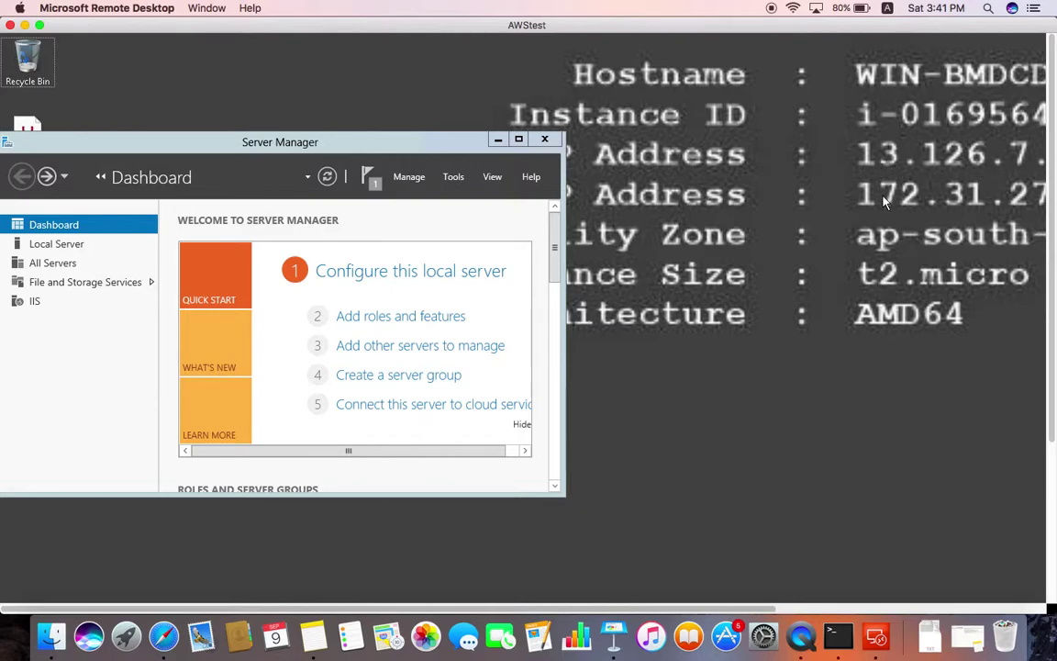
Compare the instance's IPv4 public IP in Safari with the address on the AWStest desktop, minimizing Safari and Server Manager
click(164, 634)
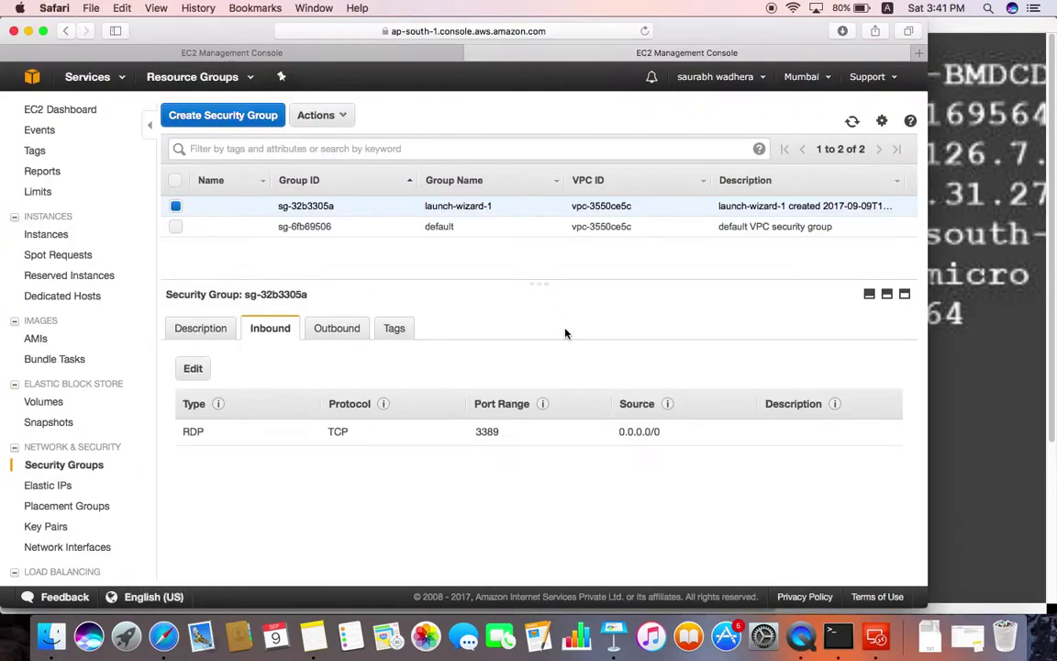
click(228, 54)
mouse_move(679, 367)
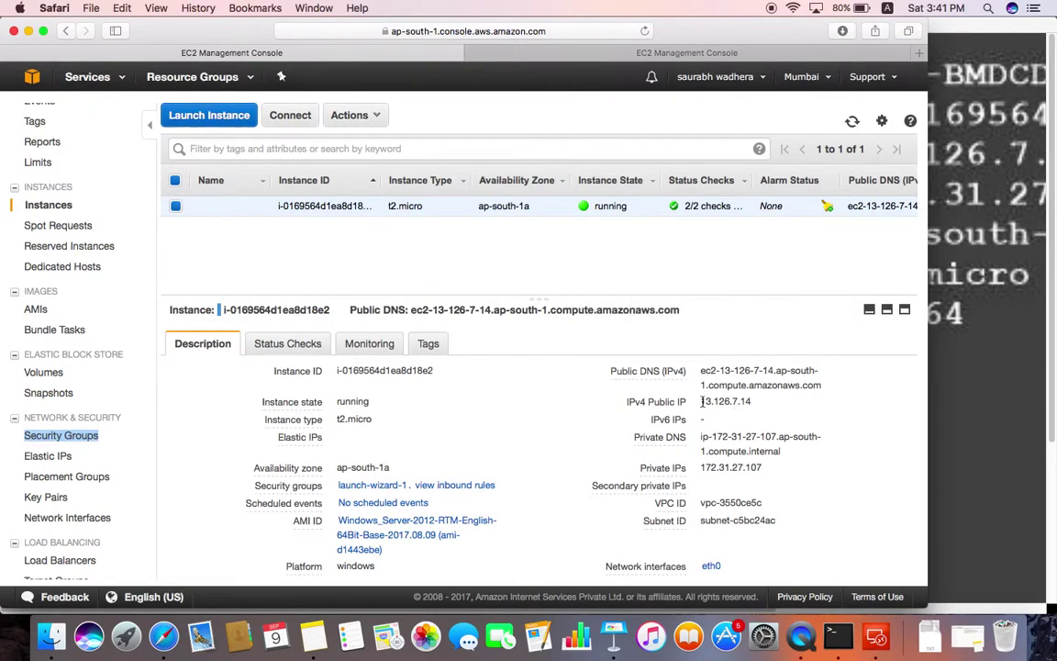
drag(702, 401, 753, 401)
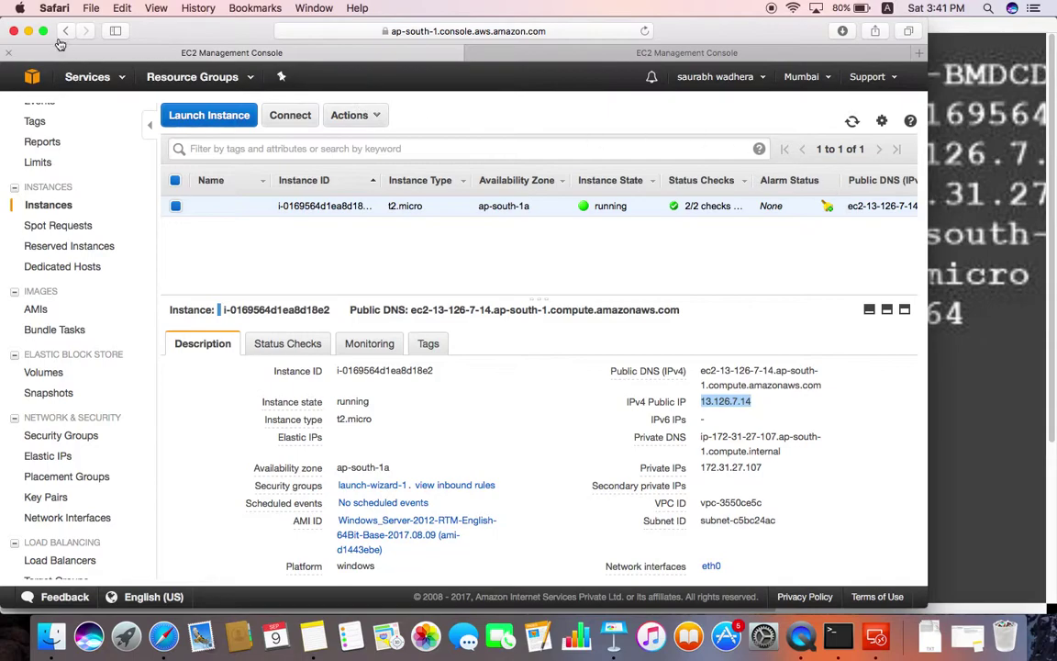
click(29, 33)
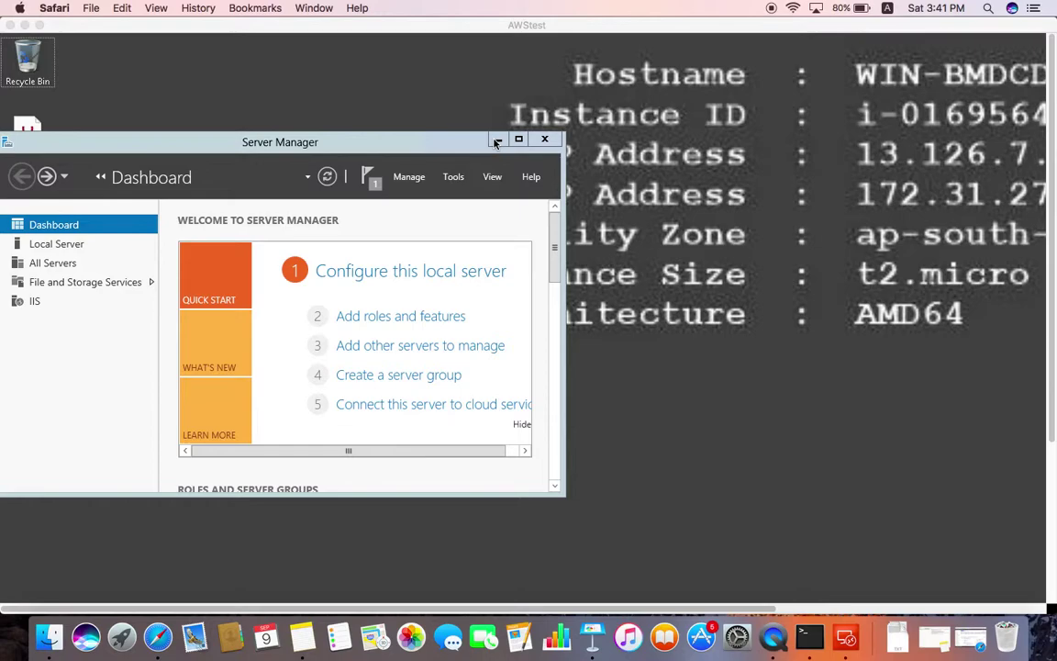
click(496, 141)
click(495, 140)
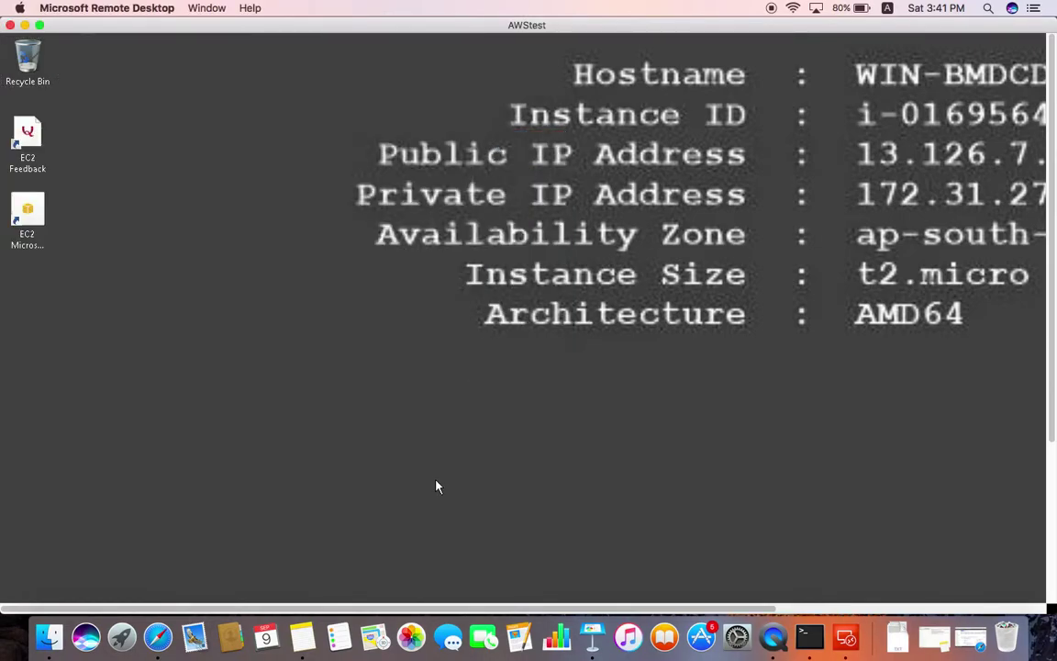
Copy the instance's public DNS name from the EC2 console in Safari and load it in a new browser tab
click(158, 635)
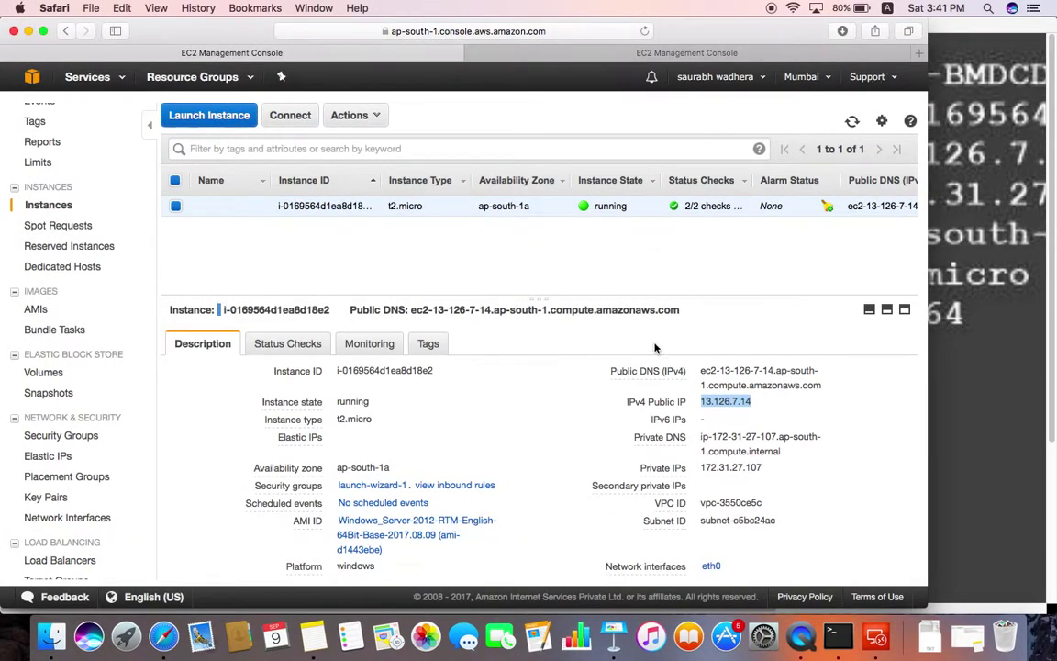
click(724, 405)
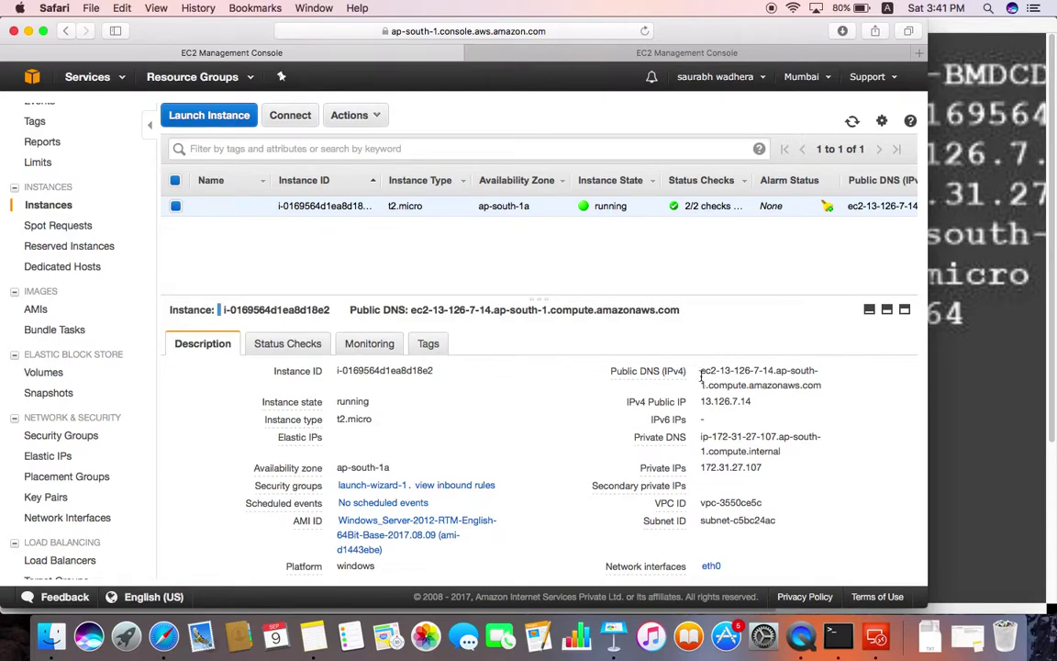
drag(702, 372, 820, 381)
key(super+c)
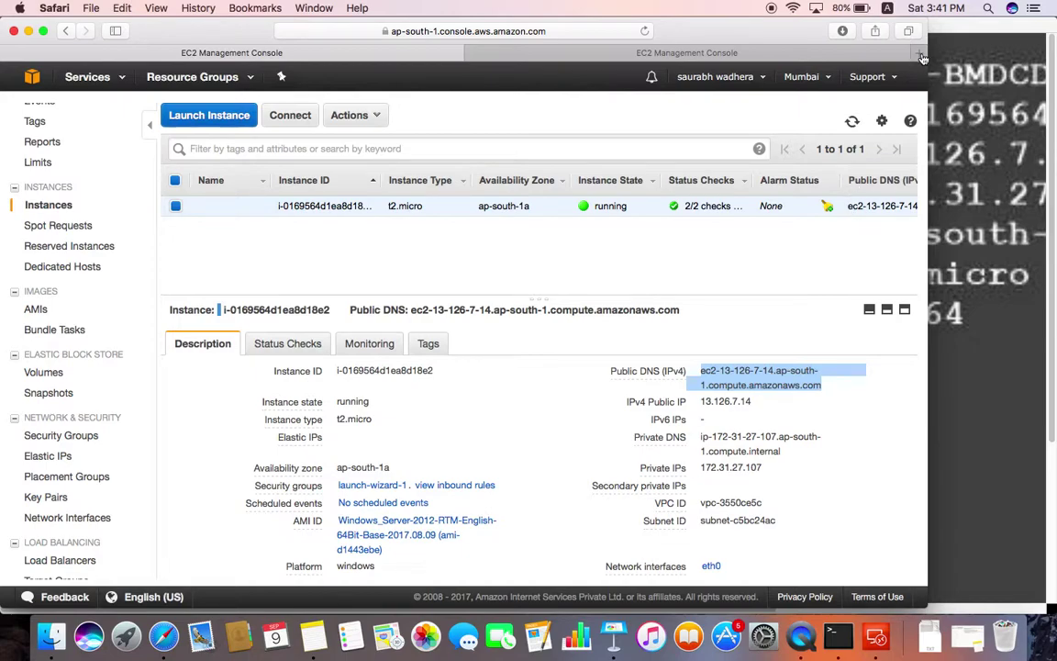
key(super+t)
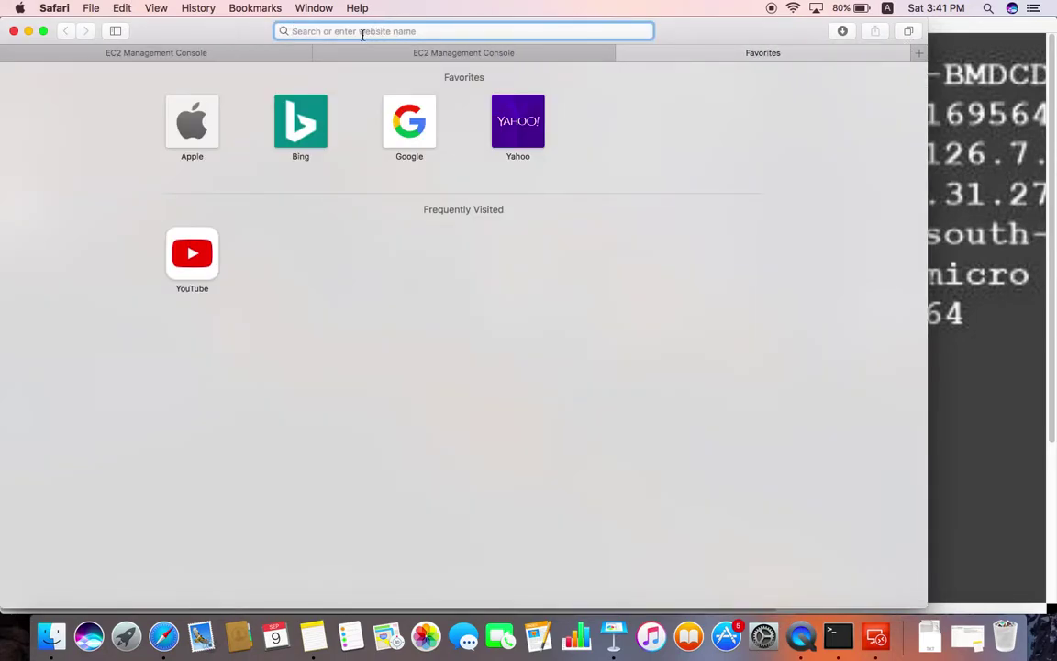
key(super+v)
key(Return)
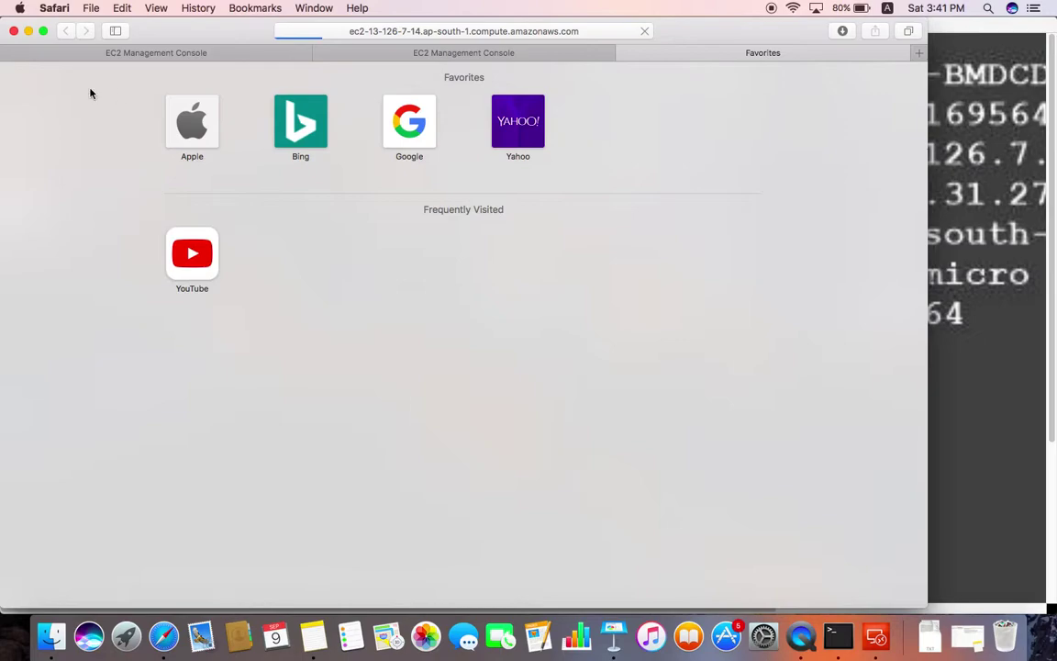
Add an HTTP rule to the inbound rules of the launch-wizard-1 security group
click(138, 52)
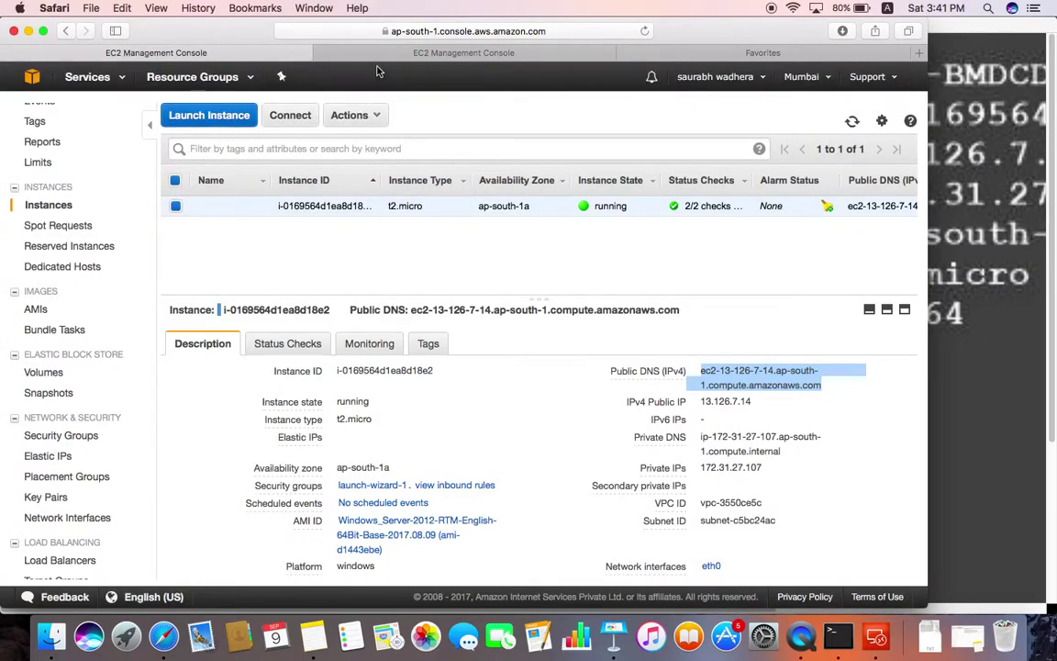
click(341, 53)
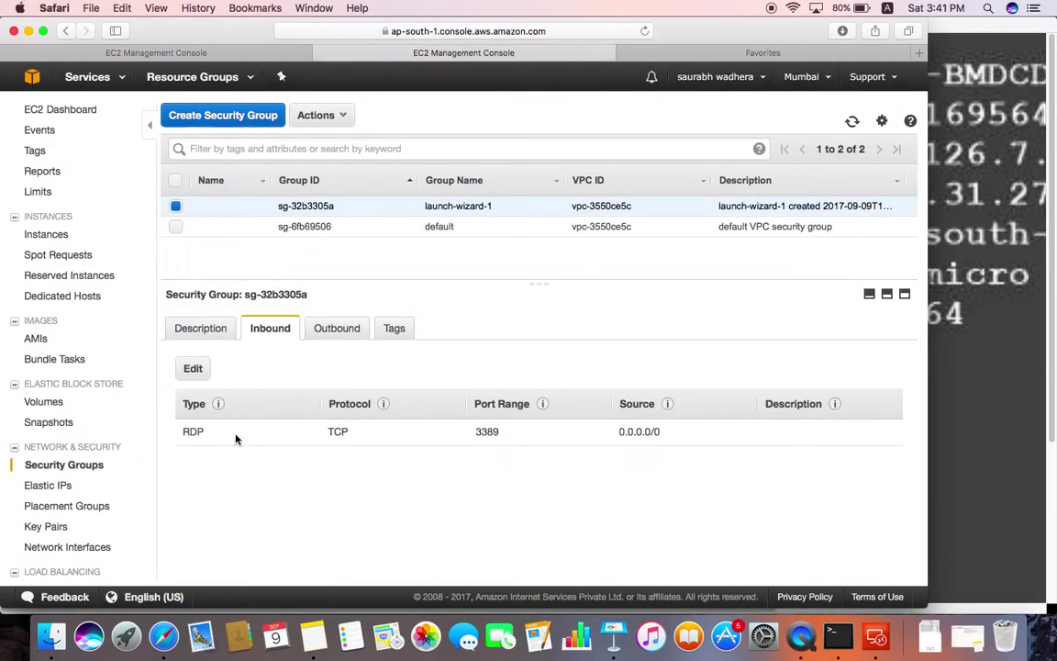
click(192, 368)
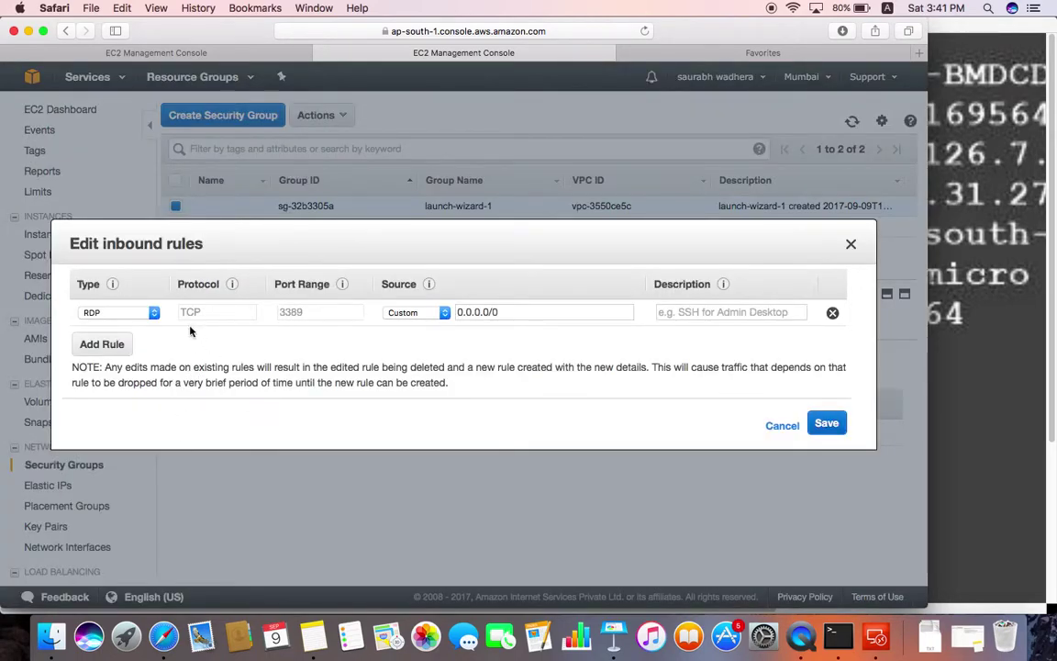
click(102, 345)
click(154, 338)
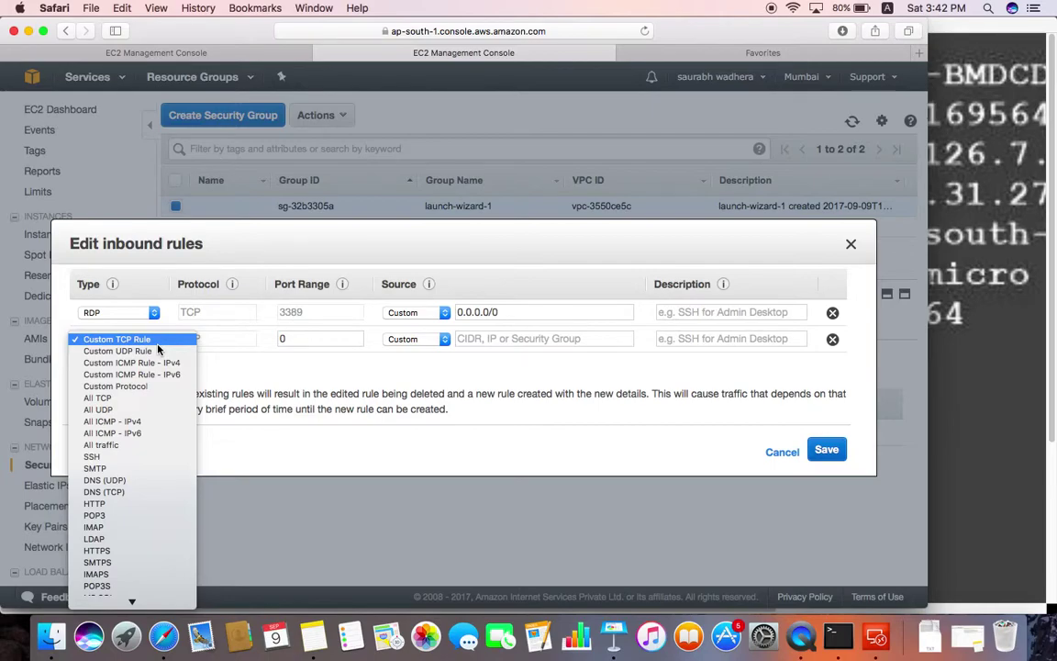
mouse_move(133, 604)
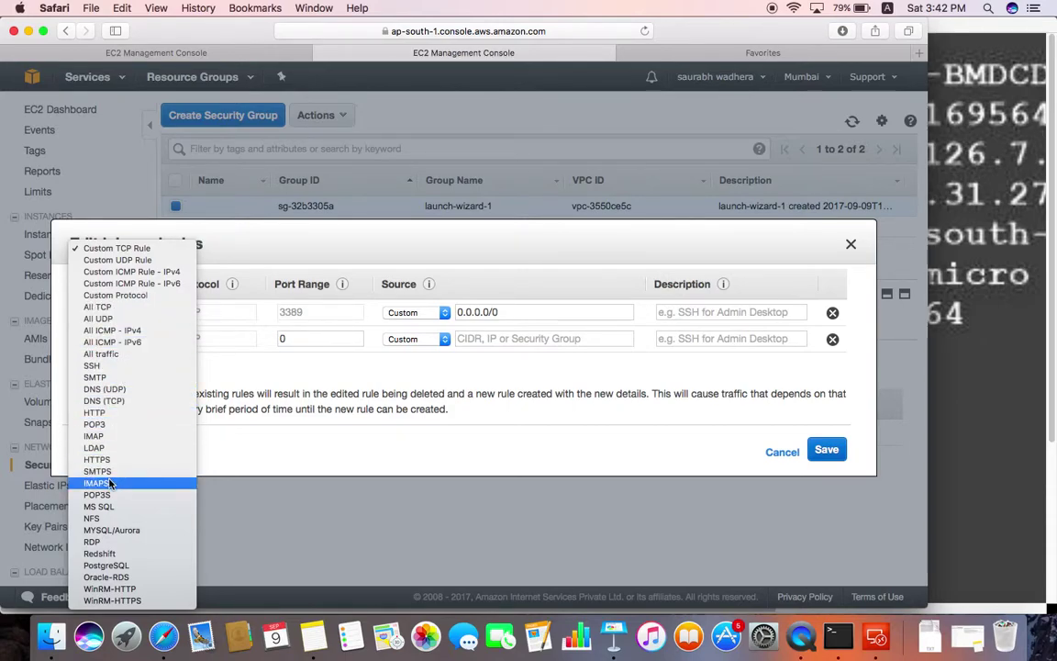
click(101, 412)
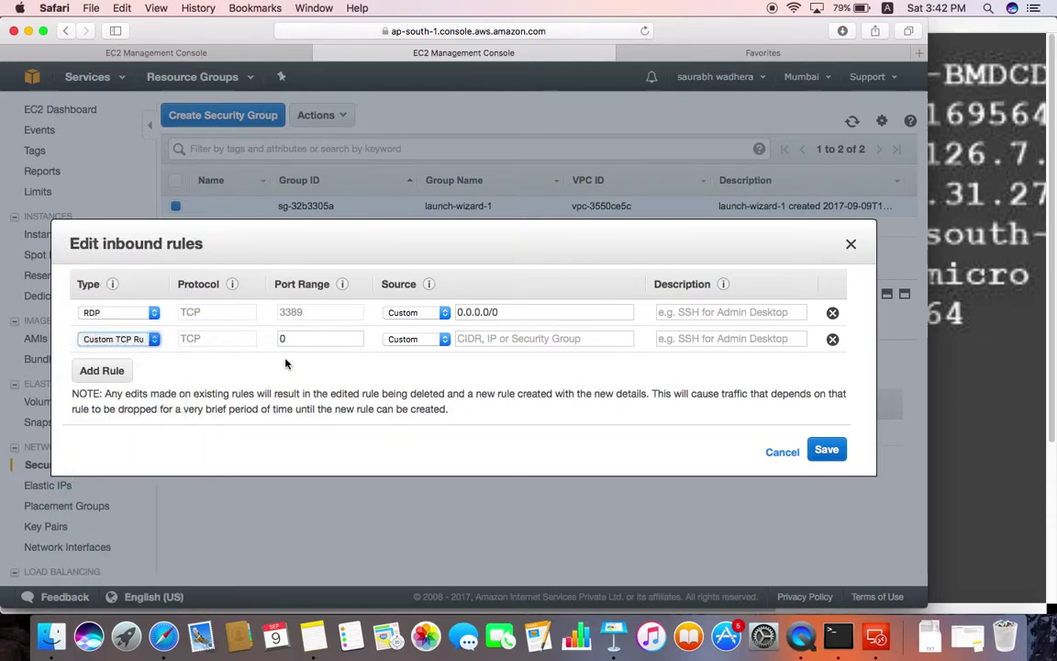
Limit the HTTP rule's source to 0.0.0.0/0 and save the inbound rules
click(542, 340)
key(BackSpace)
key(BackSpace)
key(BackSpace)
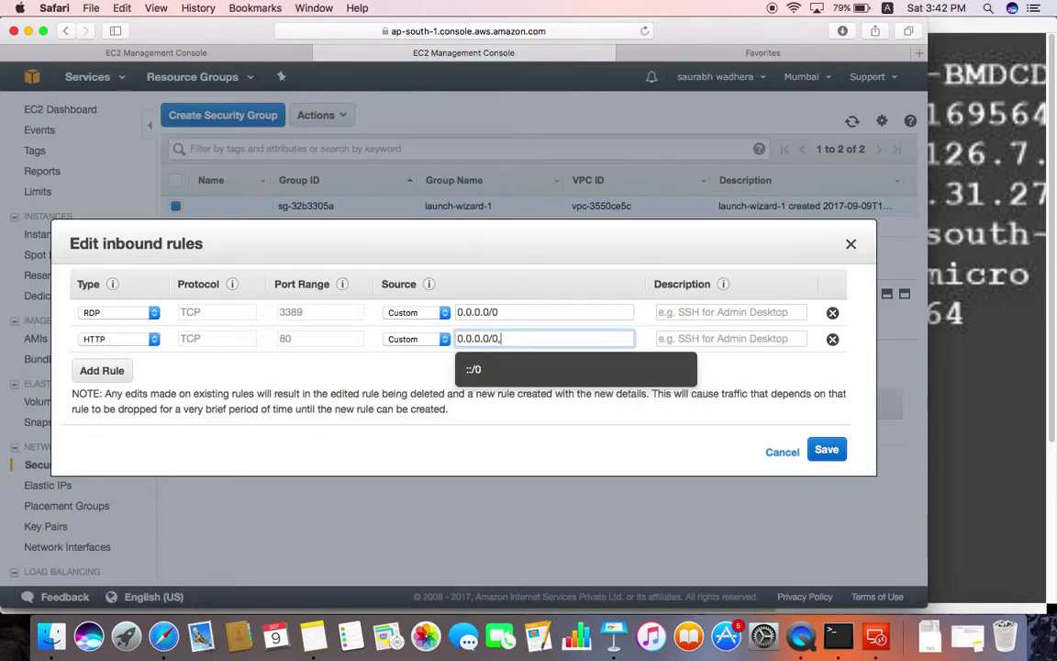
click(827, 450)
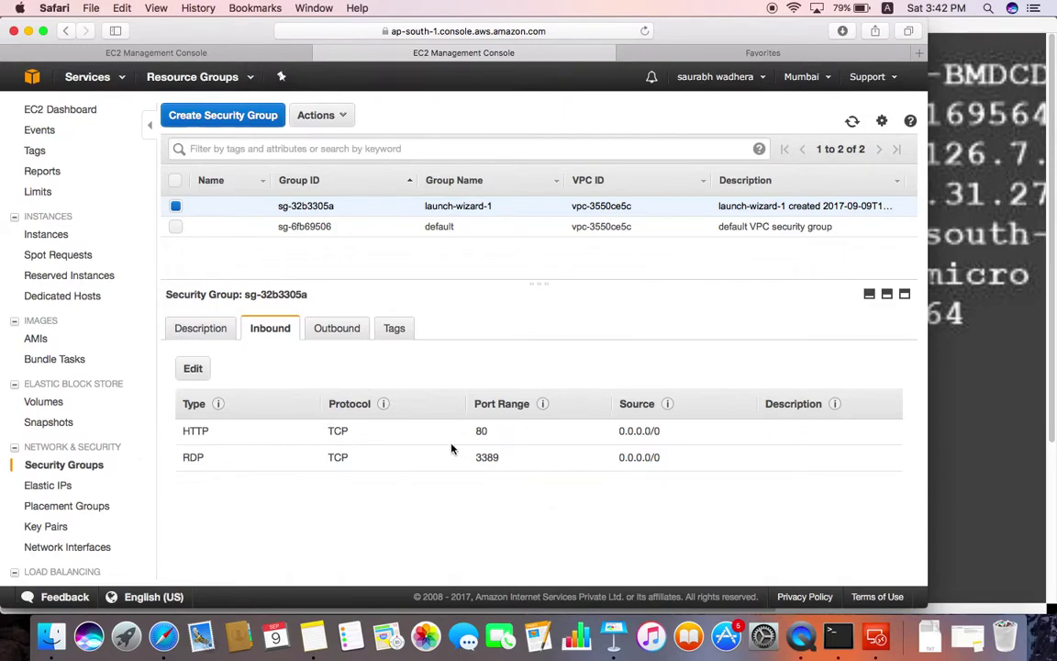
Load the instance's public DNS address ec2-13-126-7-14.ap-south-1.compute.amazonaws.com again in its browser tab to test web access
click(711, 51)
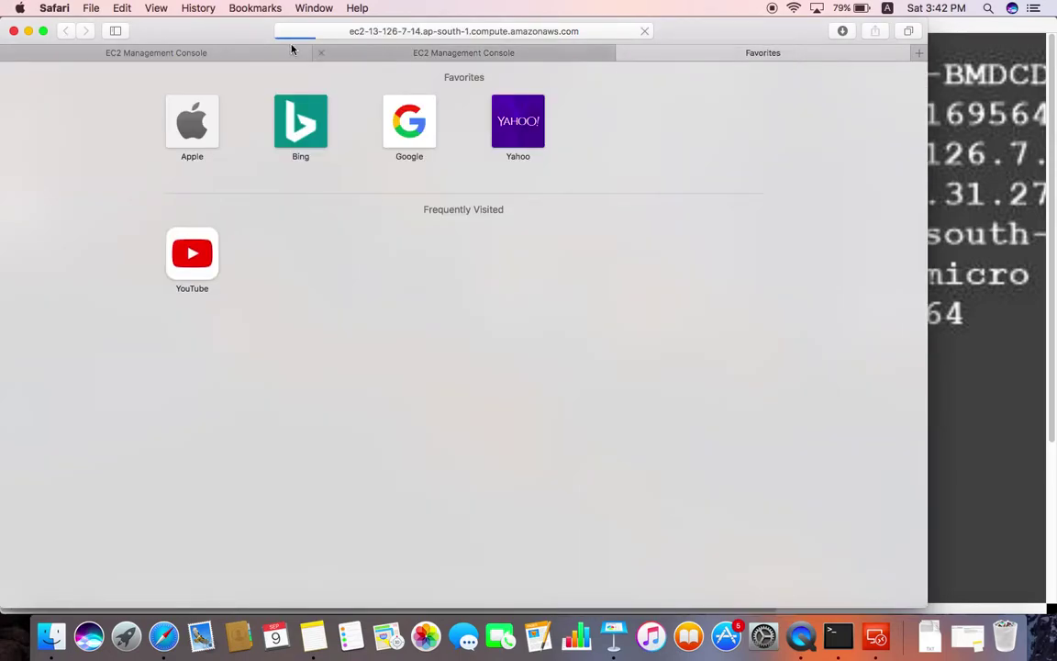
click(433, 29)
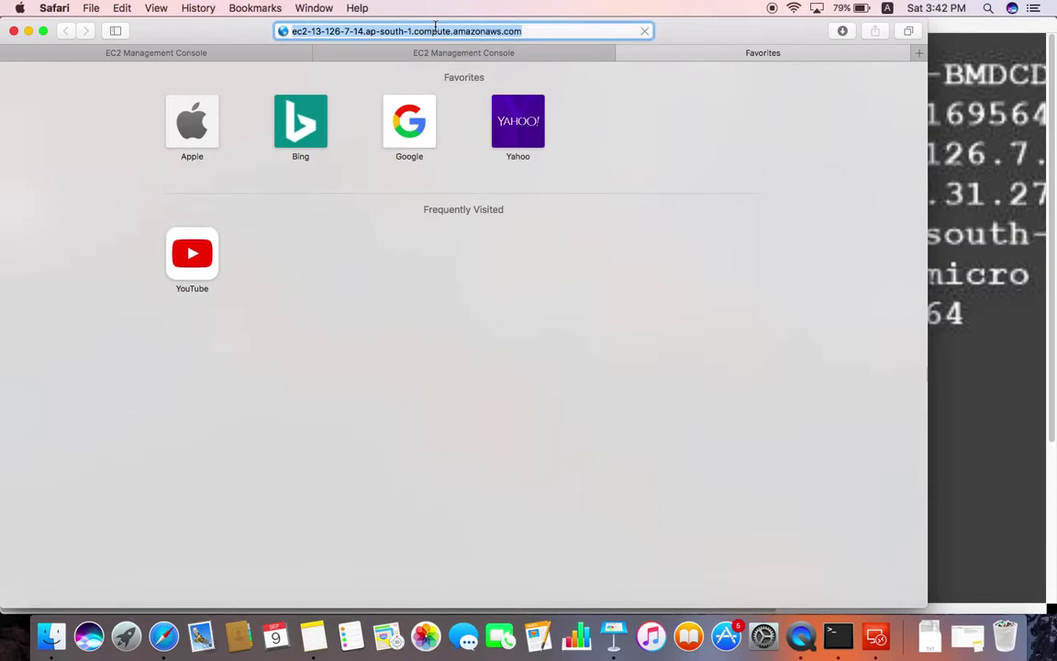
key(Return)
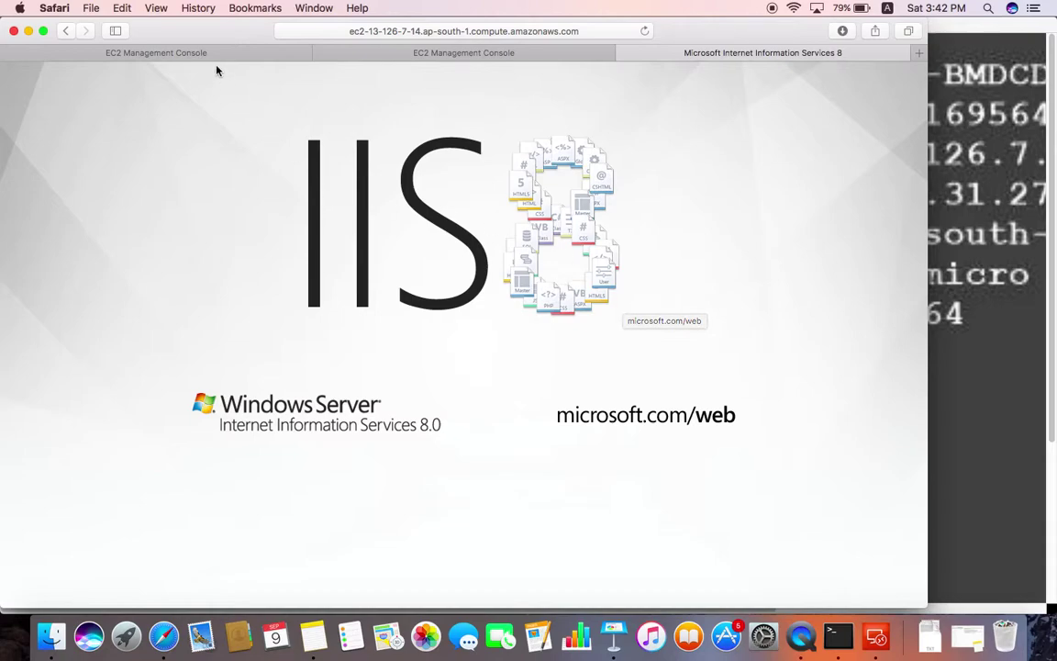
Remove the HTTP rule from the launch-wizard-1 inbound rules, save, and reload the web server's page to test access without it
click(425, 53)
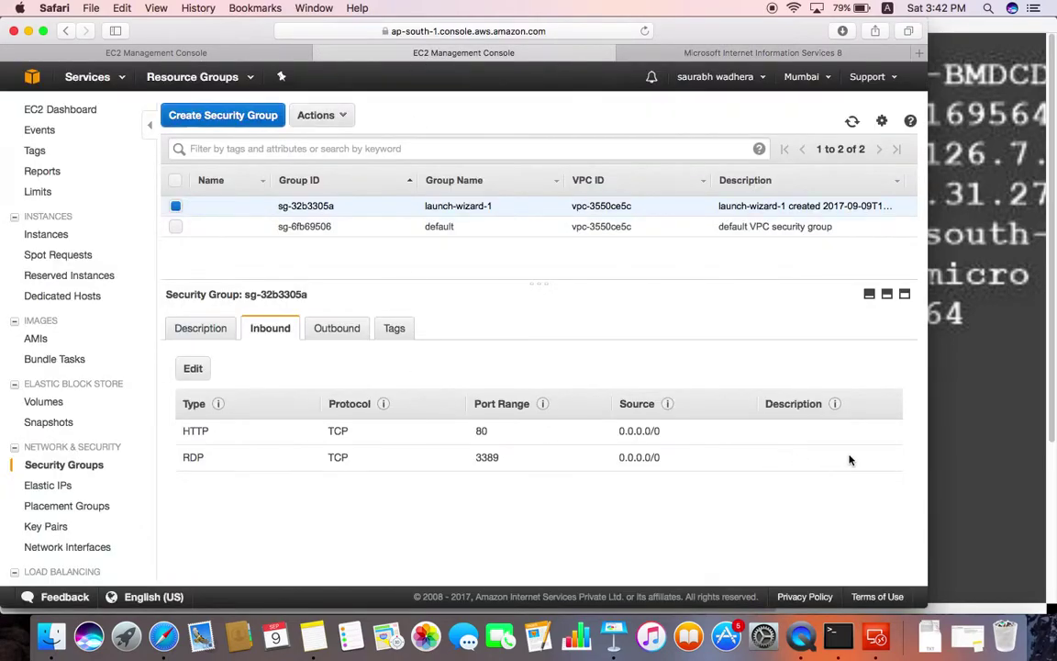
click(191, 368)
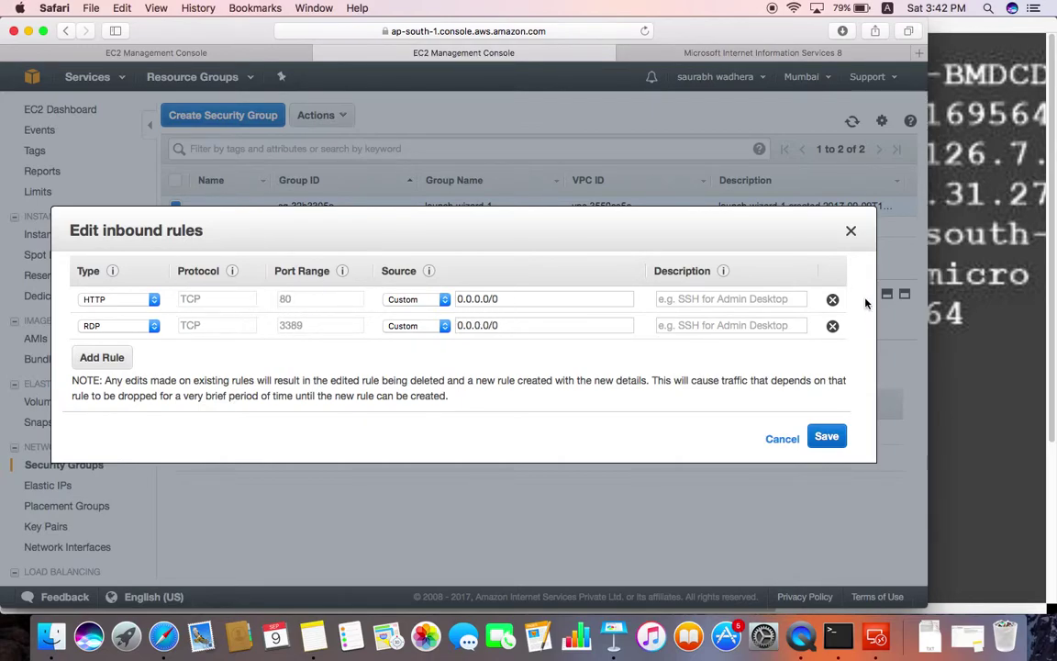
click(832, 299)
click(821, 414)
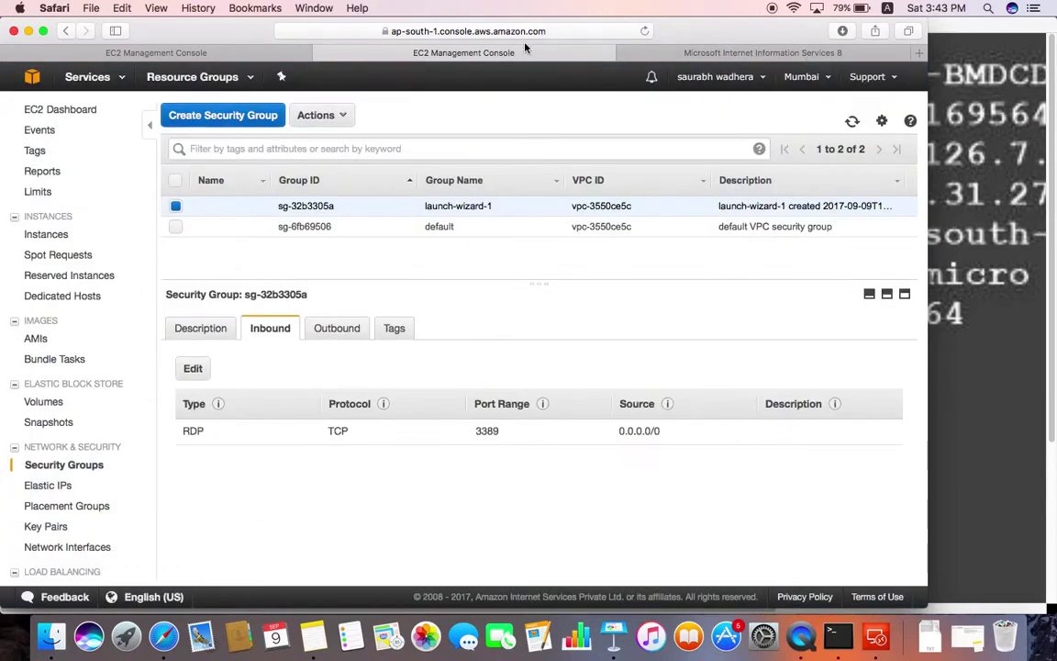
click(679, 52)
click(644, 32)
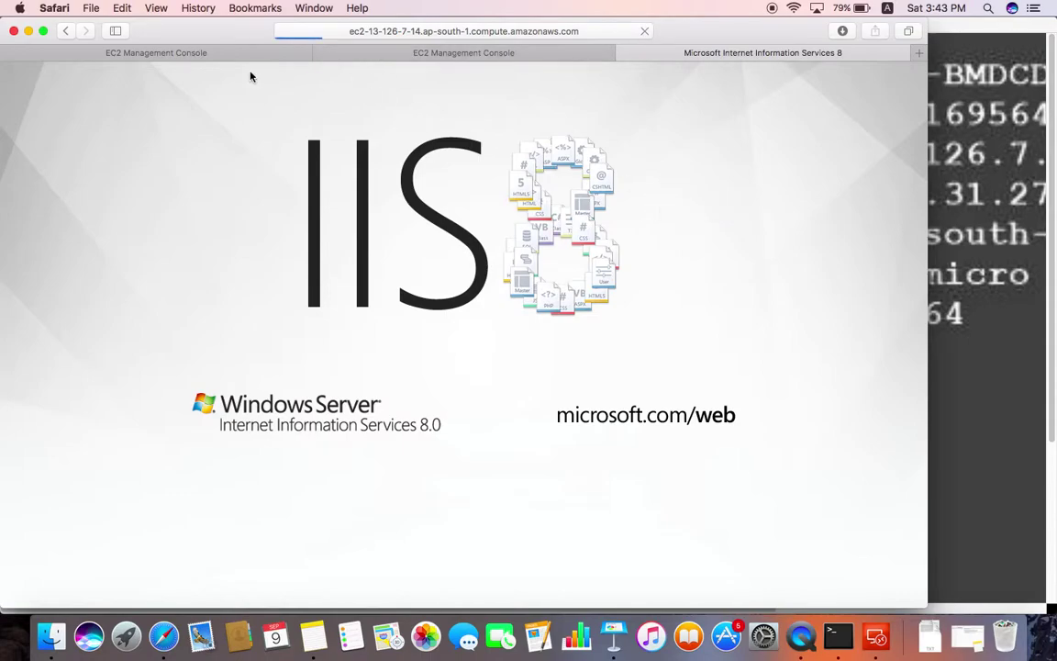
Add an HTTP rule on port 80 with source 0.0.0.0/0 back to the launch-wizard-1 inbound rules and save them
click(413, 54)
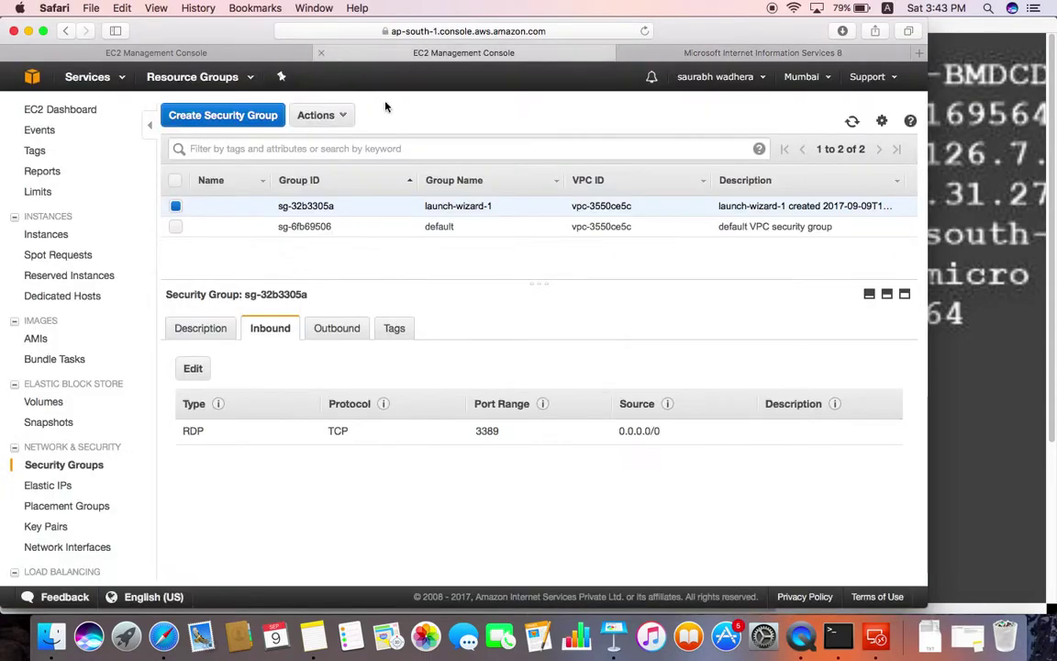
click(192, 368)
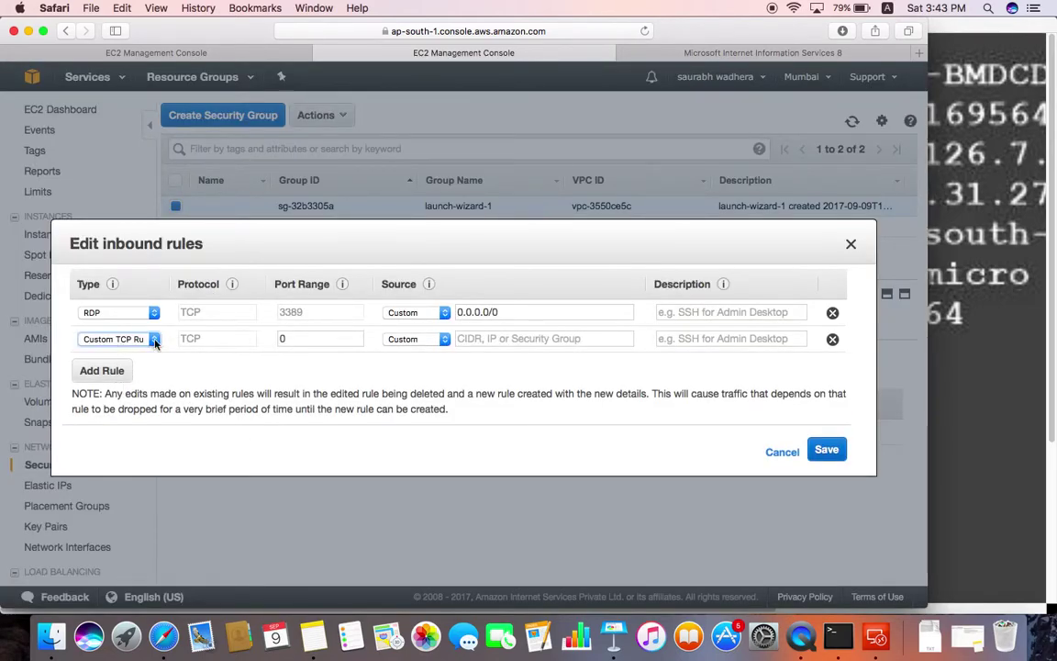
click(118, 339)
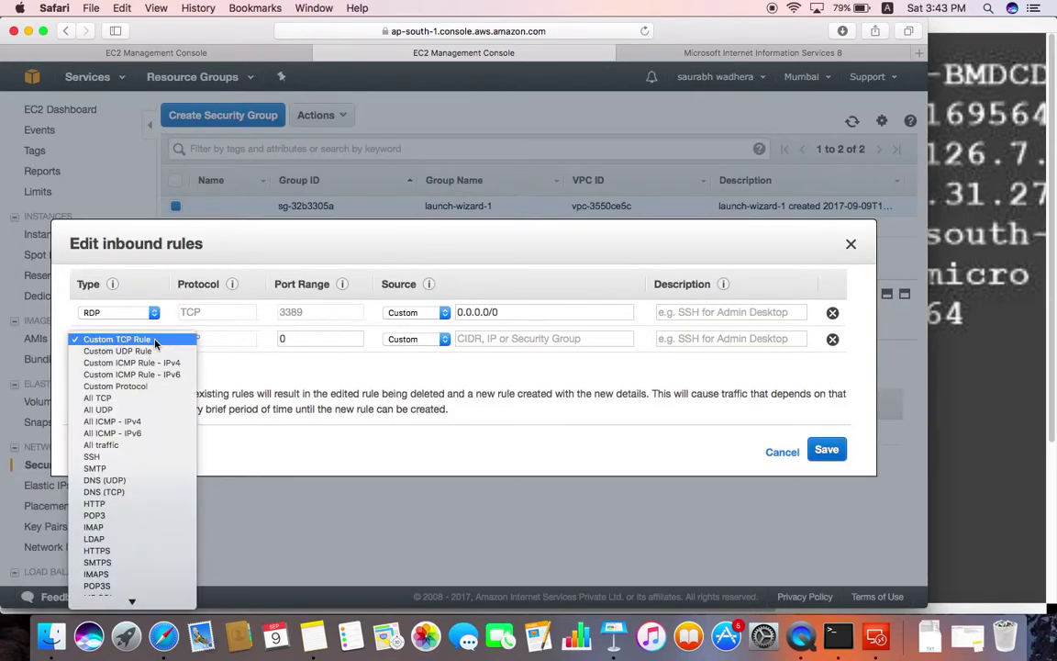
click(127, 504)
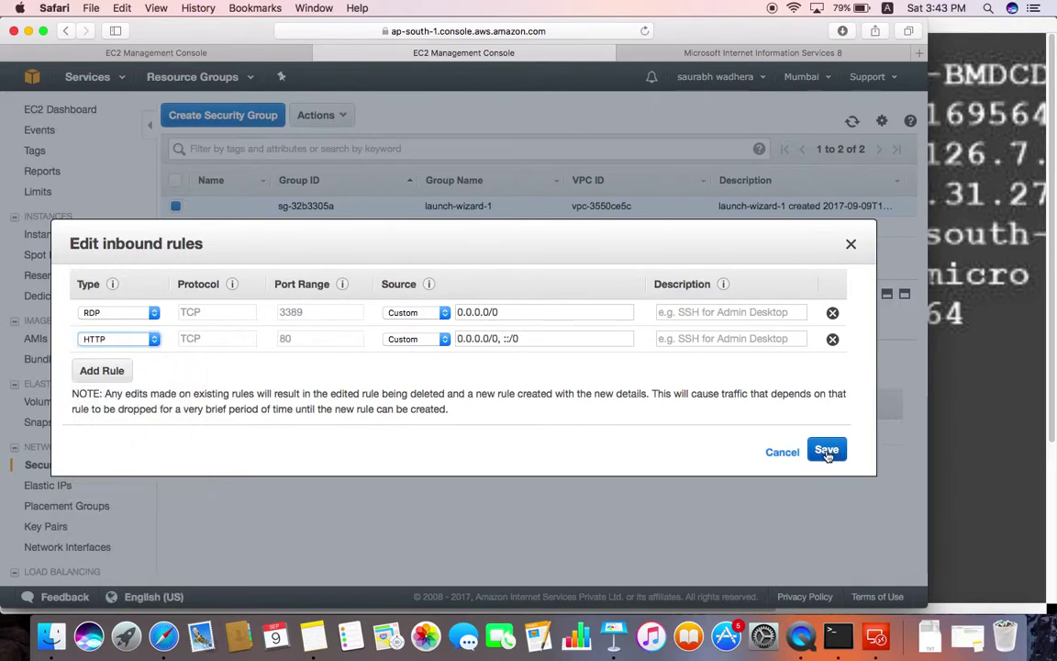
click(551, 336)
key(BackSpace)
key(BackSpace)
key(BackSpace)
key(BackSpace)
key(BackSpace)
key(BackSpace)
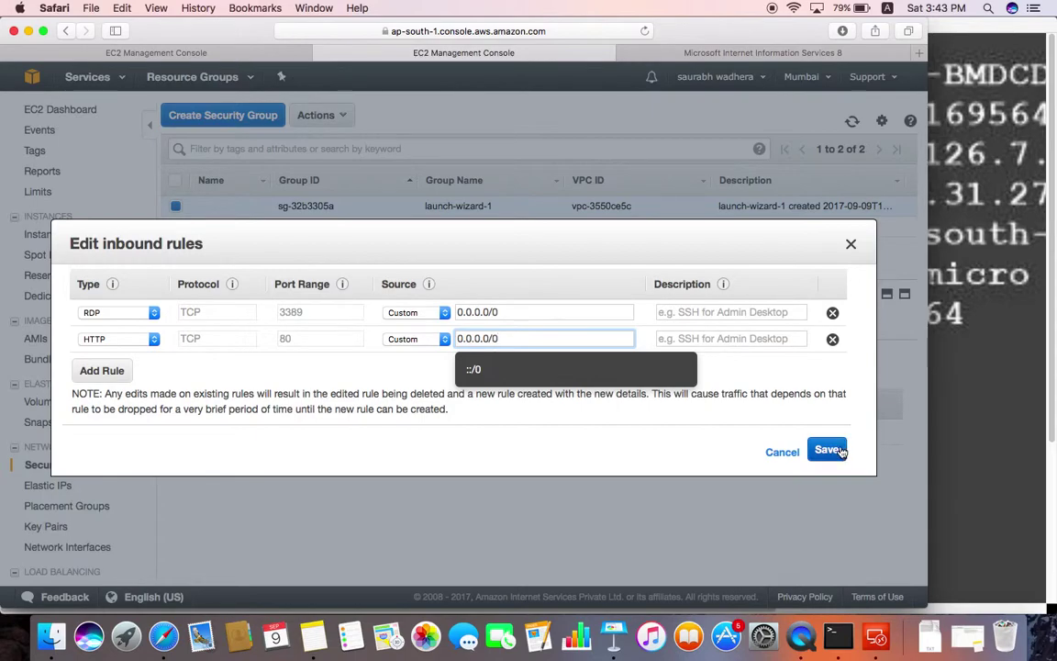
click(828, 448)
Reload the instance's public DNS page to check web access with the HTTP rule restored
click(762, 54)
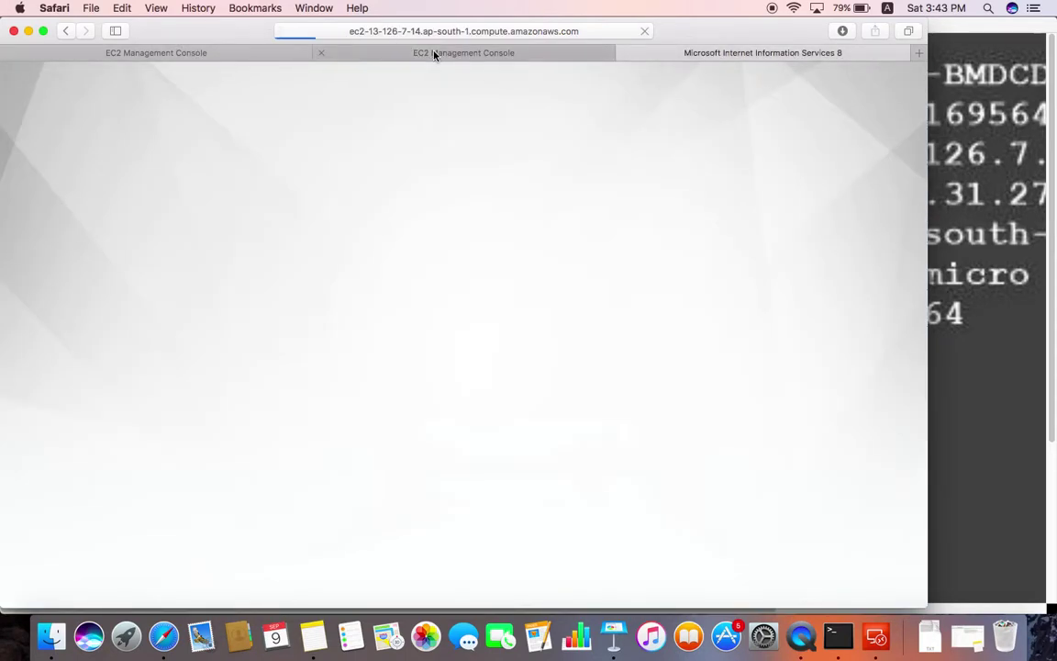
click(571, 34)
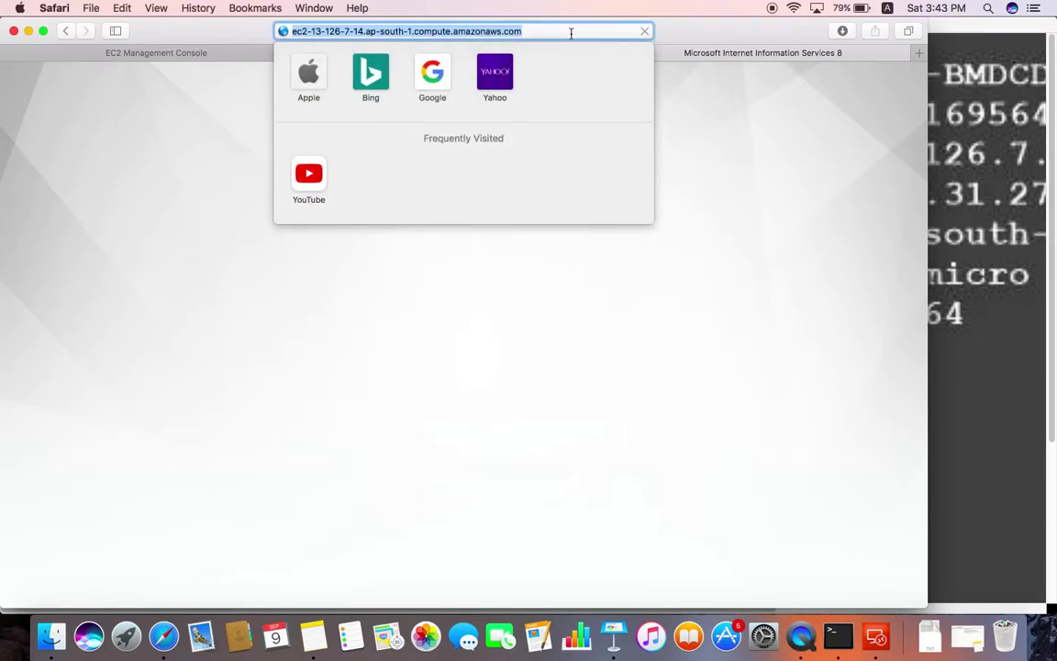
key(Return)
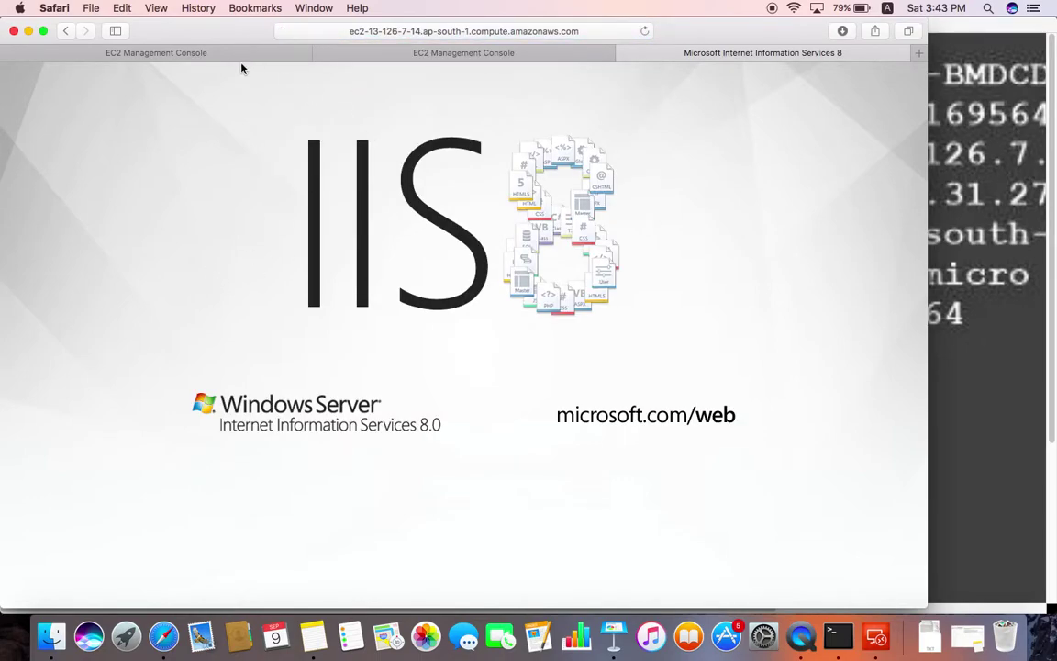
View the summary of the instance's eth0 network interface and open the full details of eni-88b2bad4
click(227, 56)
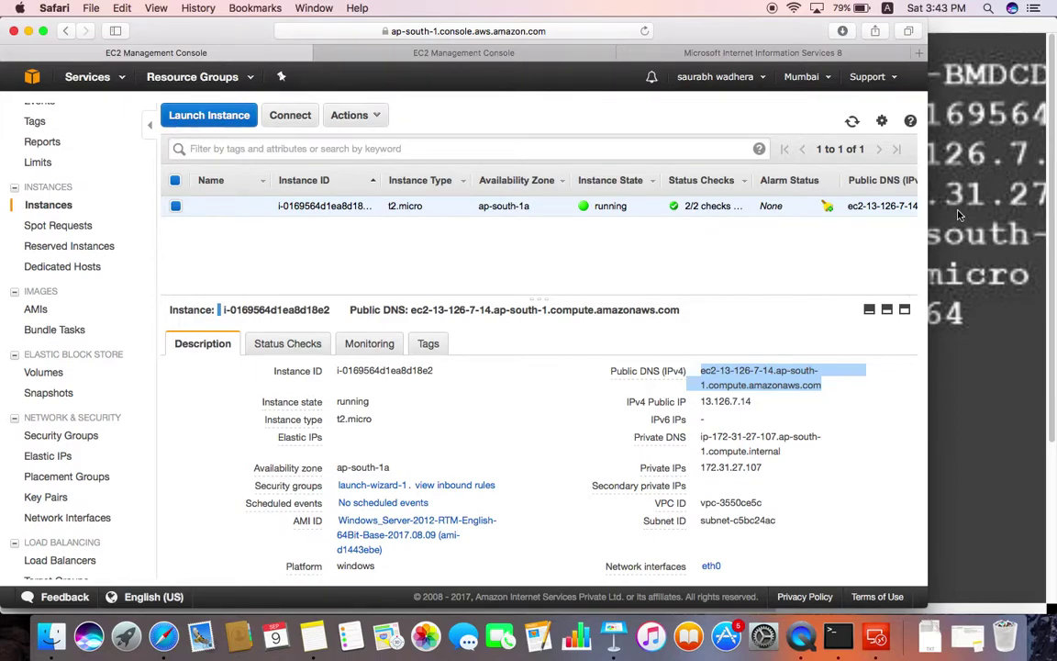
click(713, 568)
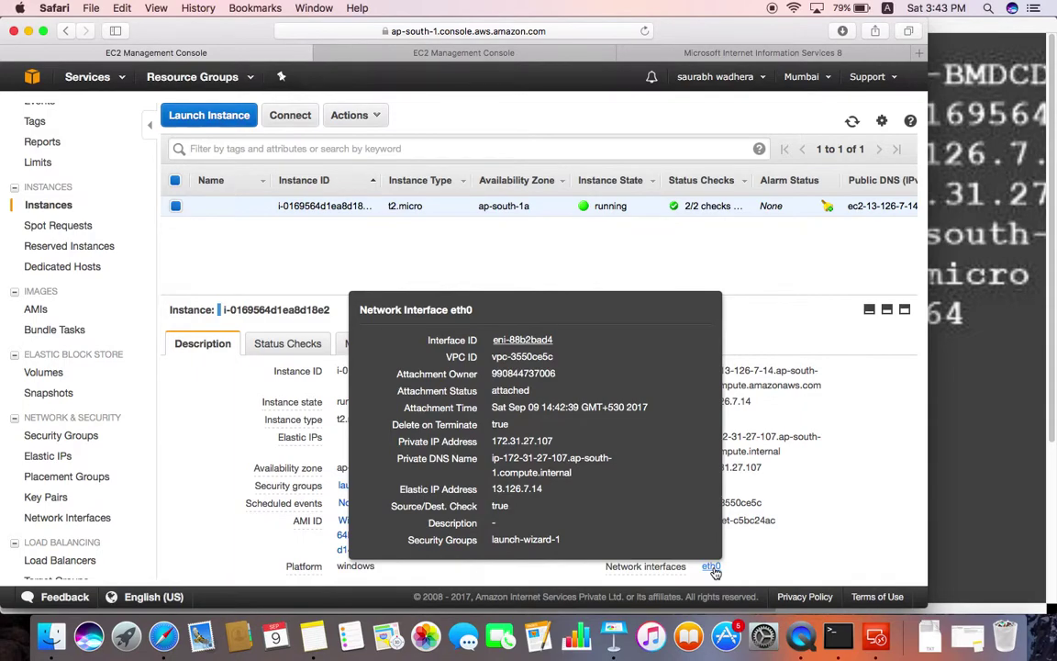
click(521, 341)
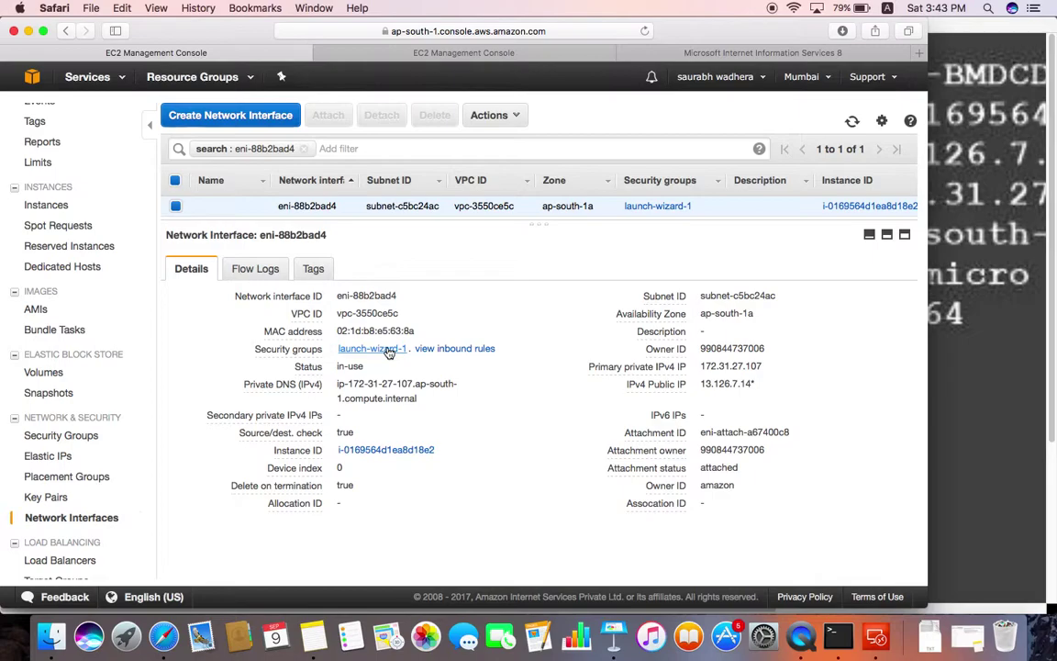
Review the Create Network Interface form, dismiss it without creating an interface, and minimize Safari to return to the AWStest desktop
click(284, 117)
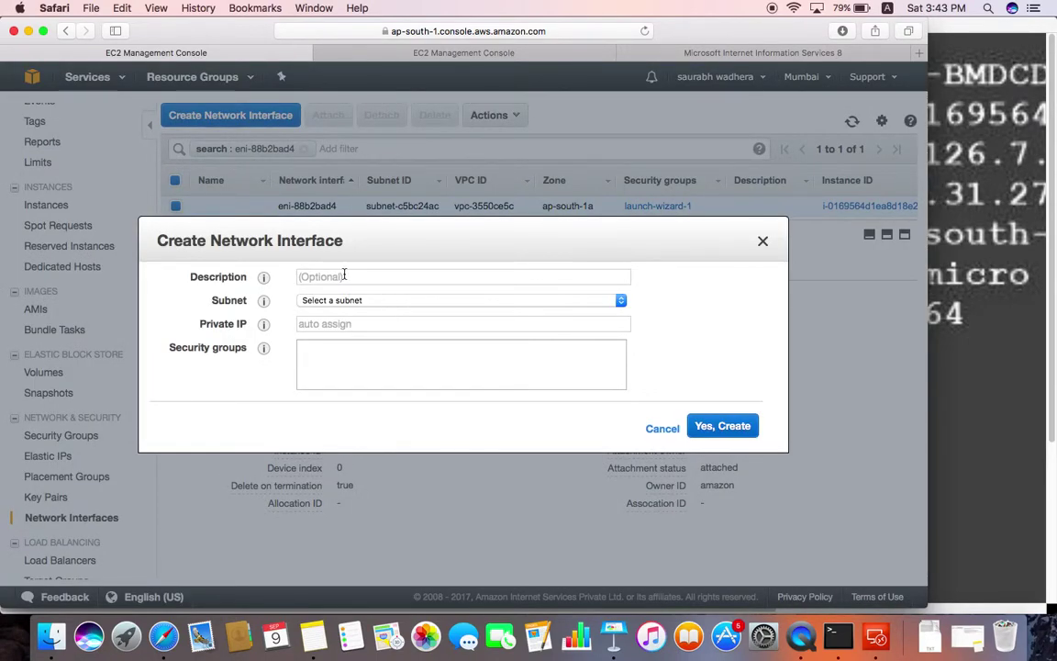
click(663, 429)
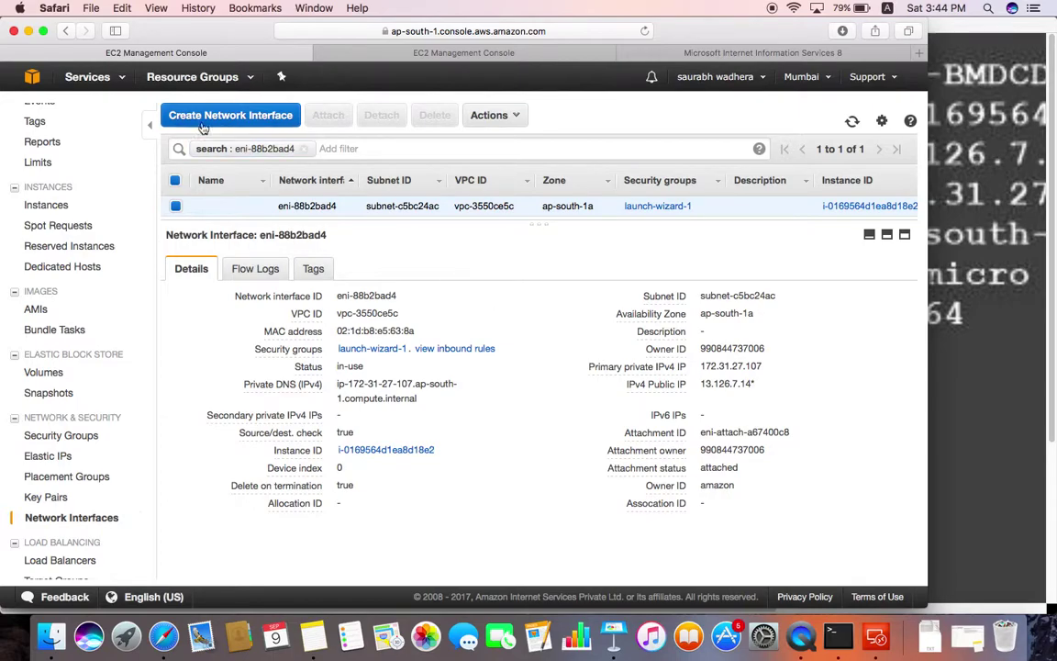
click(31, 32)
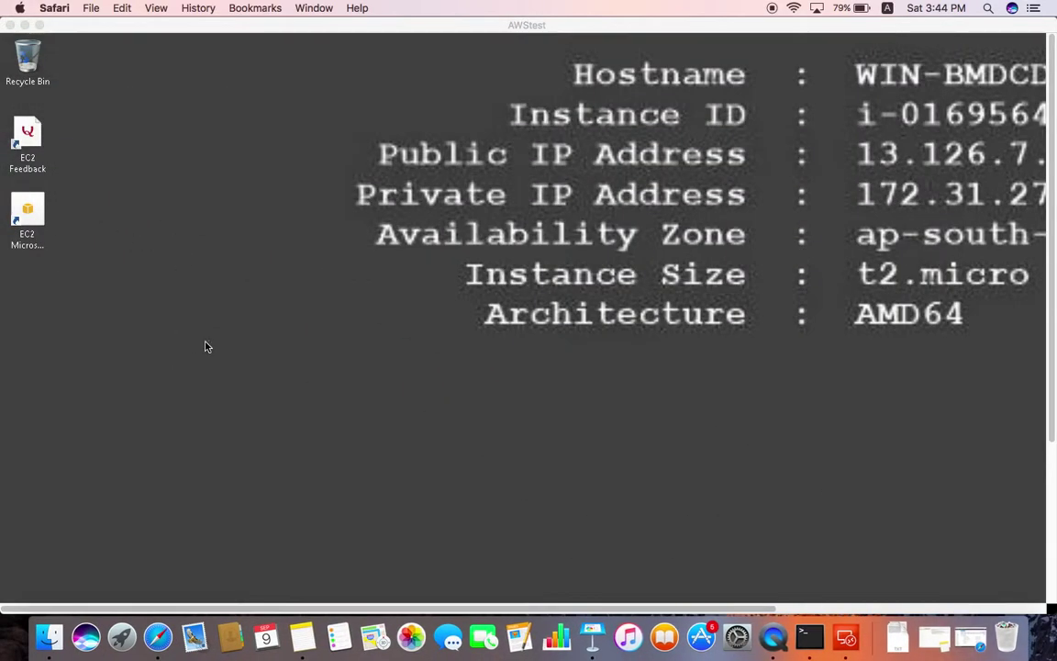